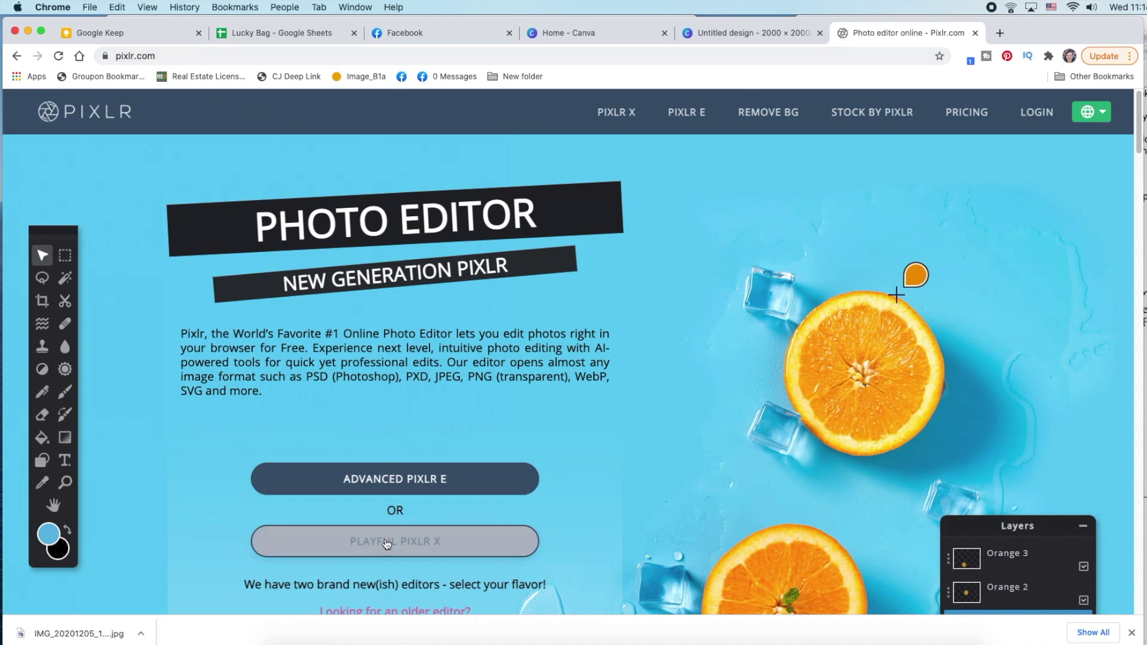
- Launch the playful Pixlr X editor from the Pixlr home page
click(469, 548)
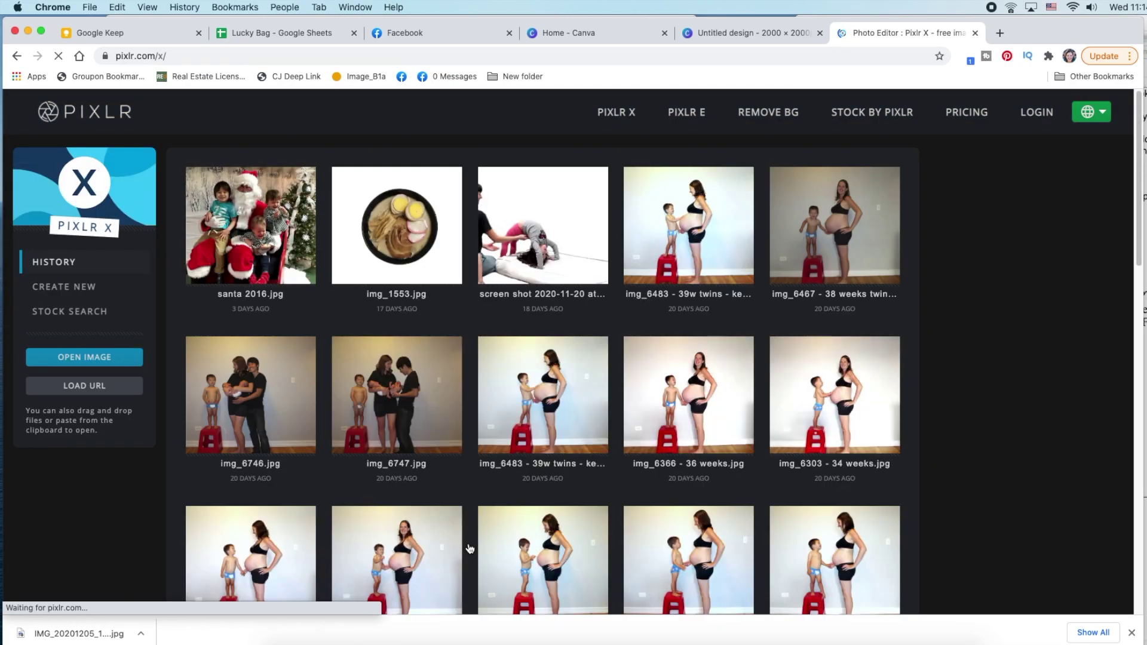
- Load the child's photo from Finder into Pixlr X at Ultra HD, 3840×2880 px, ready to paint
click(250, 642)
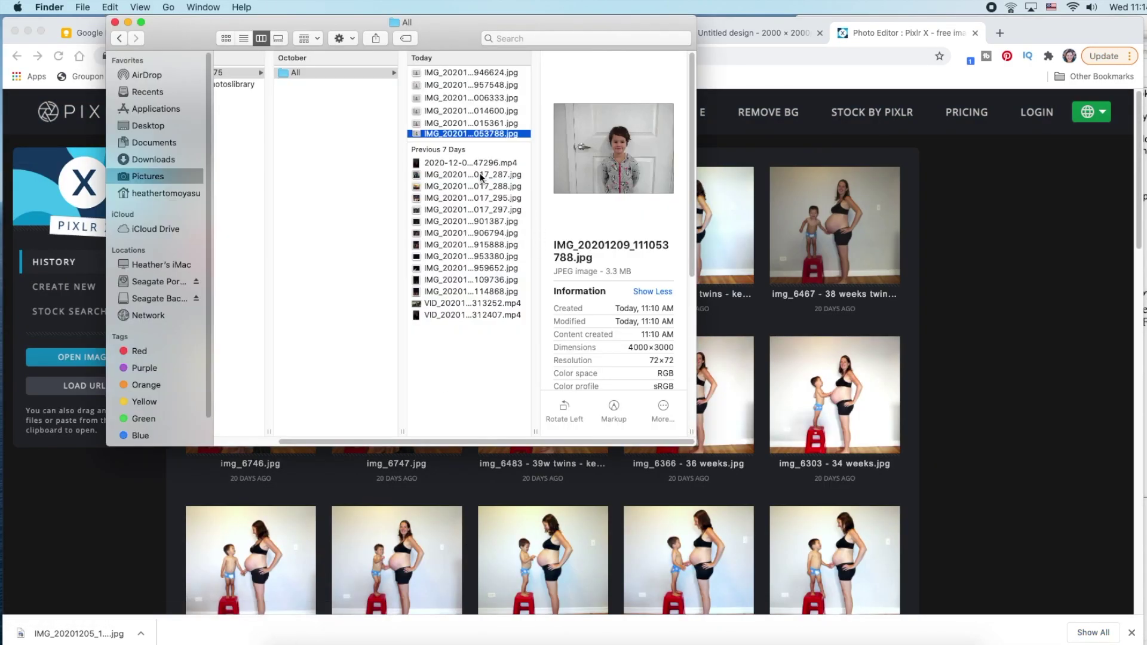
drag(475, 134, 860, 337)
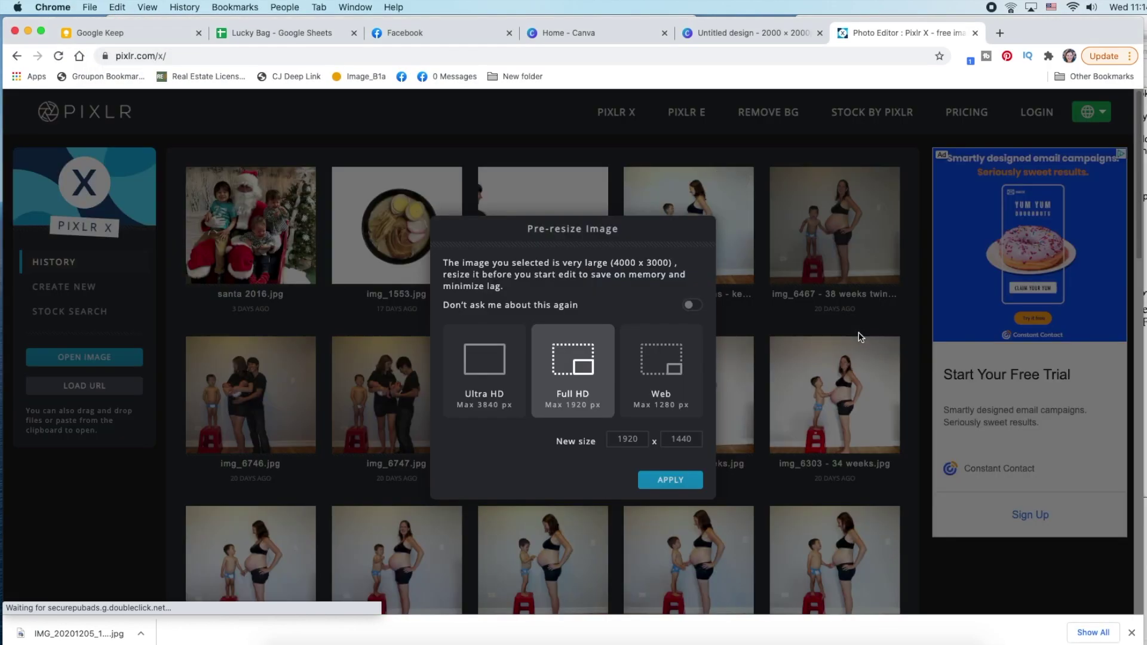
click(495, 382)
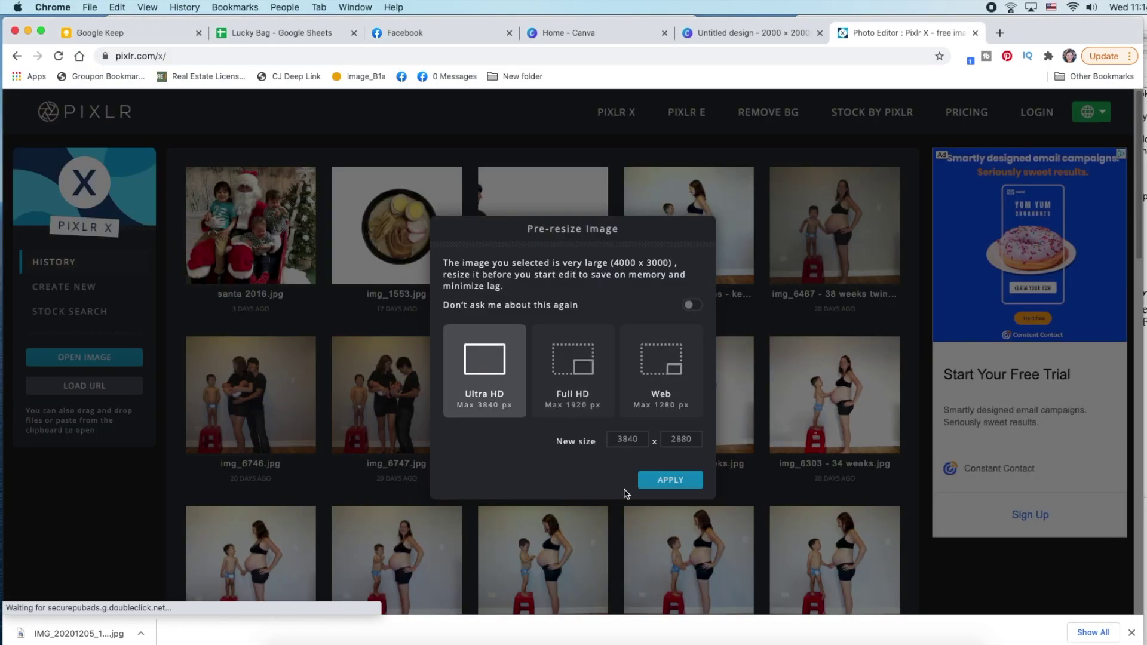
click(670, 481)
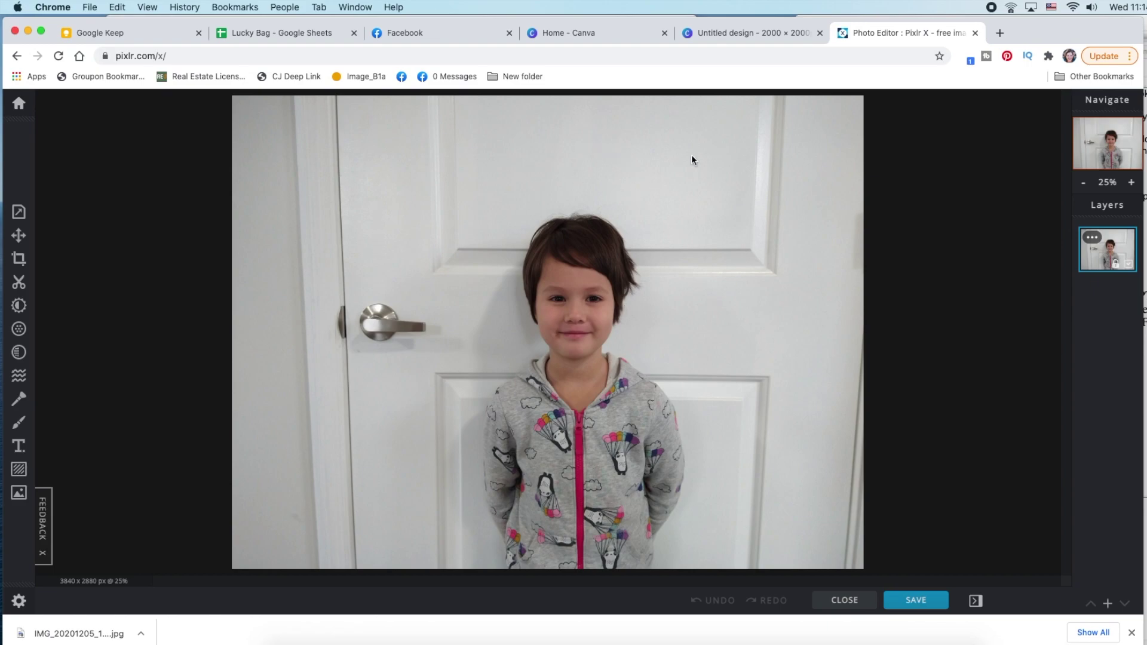
click(21, 426)
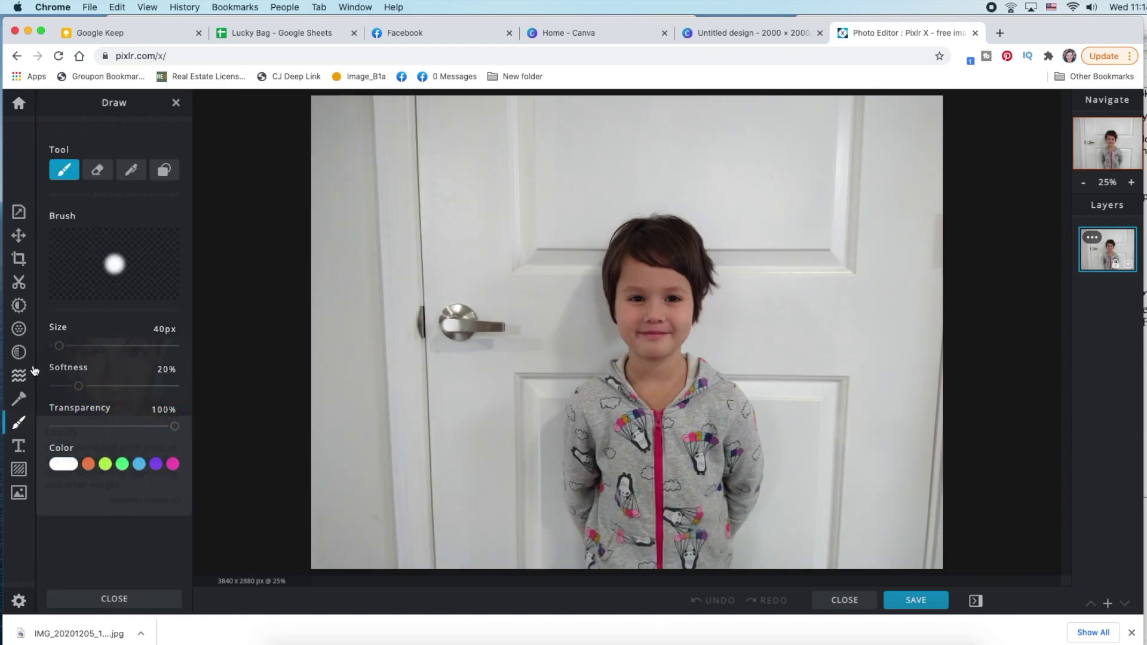
- With a 999px, 0% softness brush, paint the door above and left of the child white
drag(58, 346, 181, 349)
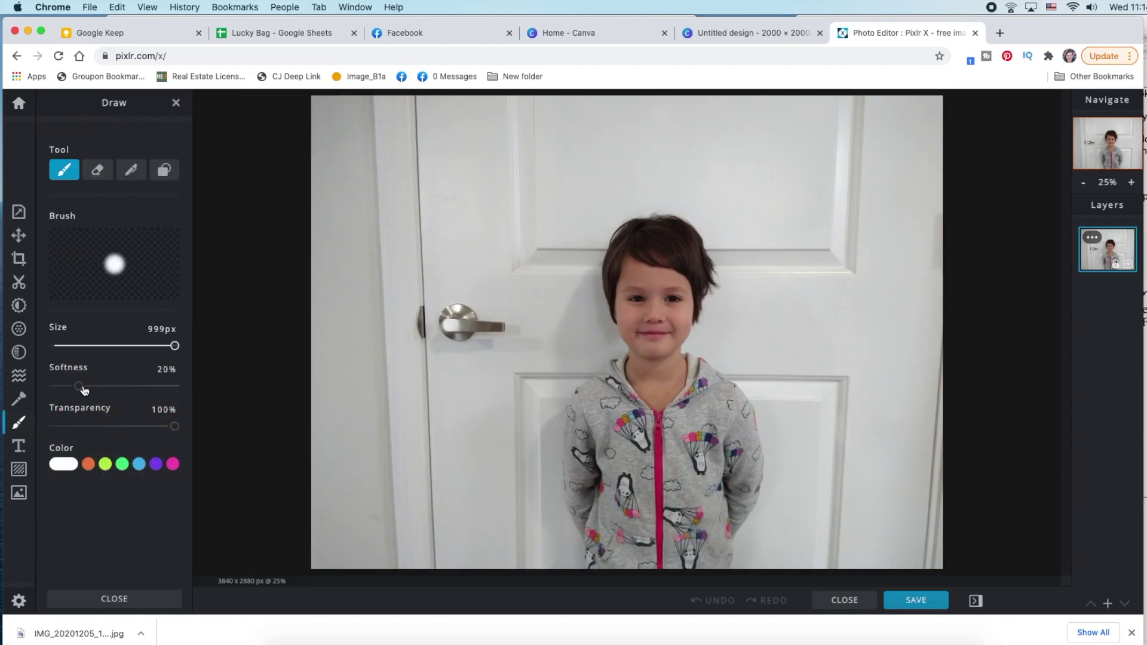
drag(78, 385, 50, 388)
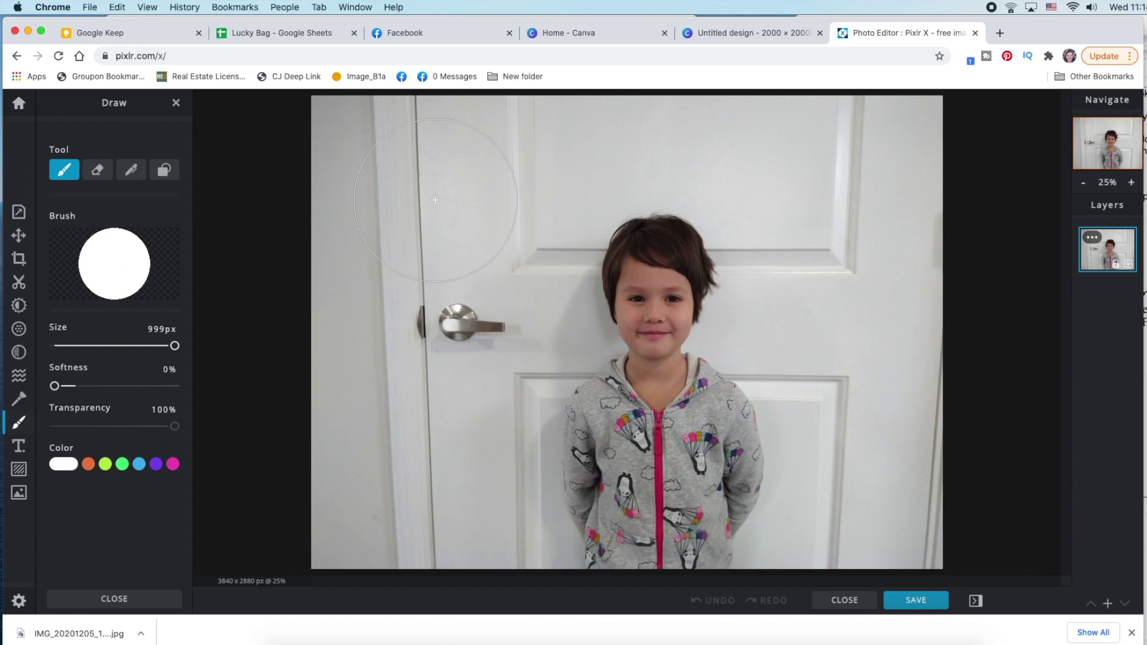
mouse_move(483, 169)
mouse_down()
mouse_move(343, 148)
mouse_move(353, 525)
mouse_move(468, 520)
mouse_move(460, 284)
mouse_move(480, 157)
mouse_move(571, 113)
mouse_move(924, 110)
mouse_move(827, 253)
mouse_move(765, 128)
mouse_up()
mouse_move(550, 161)
mouse_down()
mouse_move(507, 238)
mouse_move(498, 323)
mouse_move(481, 345)
mouse_move(464, 476)
mouse_move(477, 543)
mouse_up()
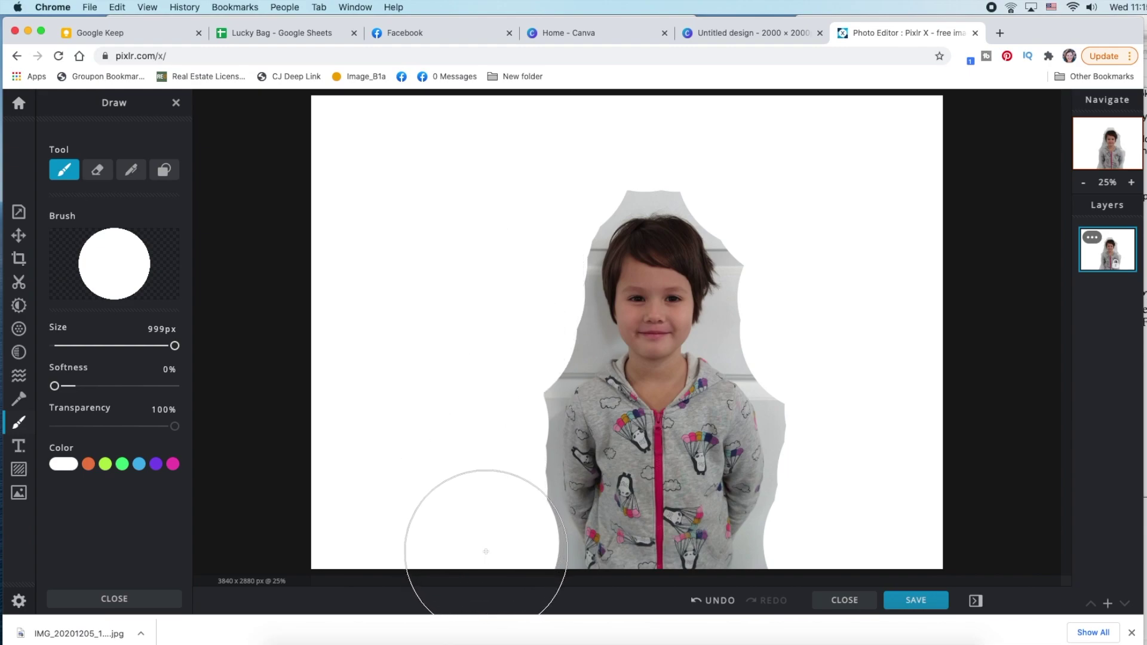
- Shrink the brush to 382px then 188px and whiten the grey around hair, shoulders and edges
drag(174, 346, 100, 345)
scroll(664, 251, up, 3)
scroll(664, 252, up, 3)
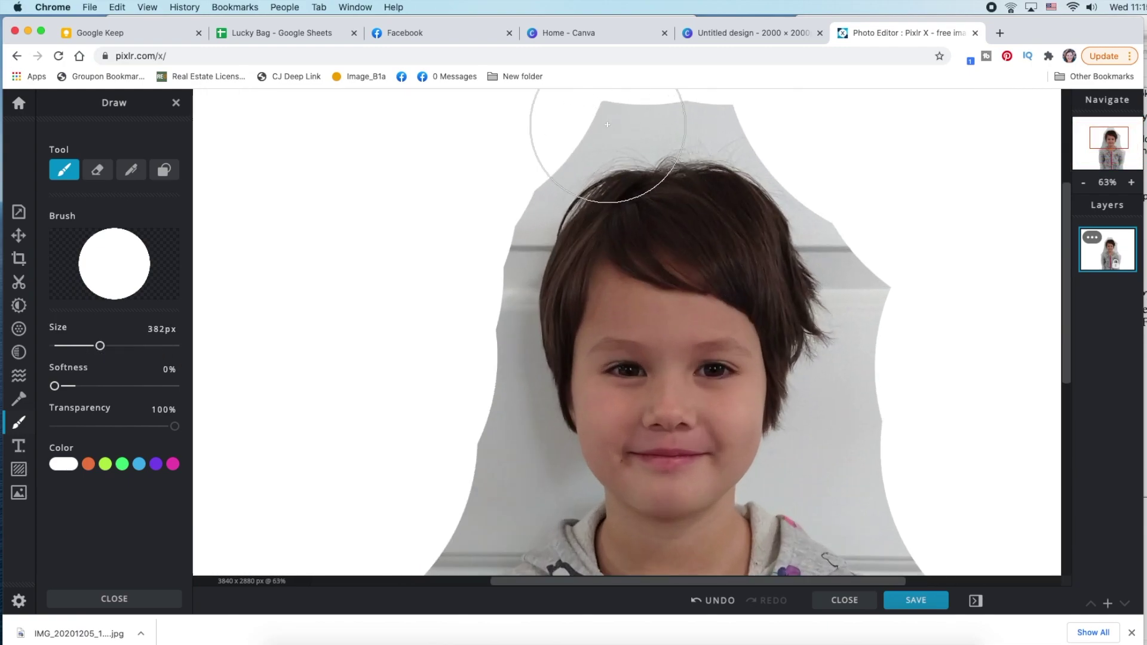
key(bracketleft)
key(bracketleft)
key(bracketleft)
key(bracketleft)
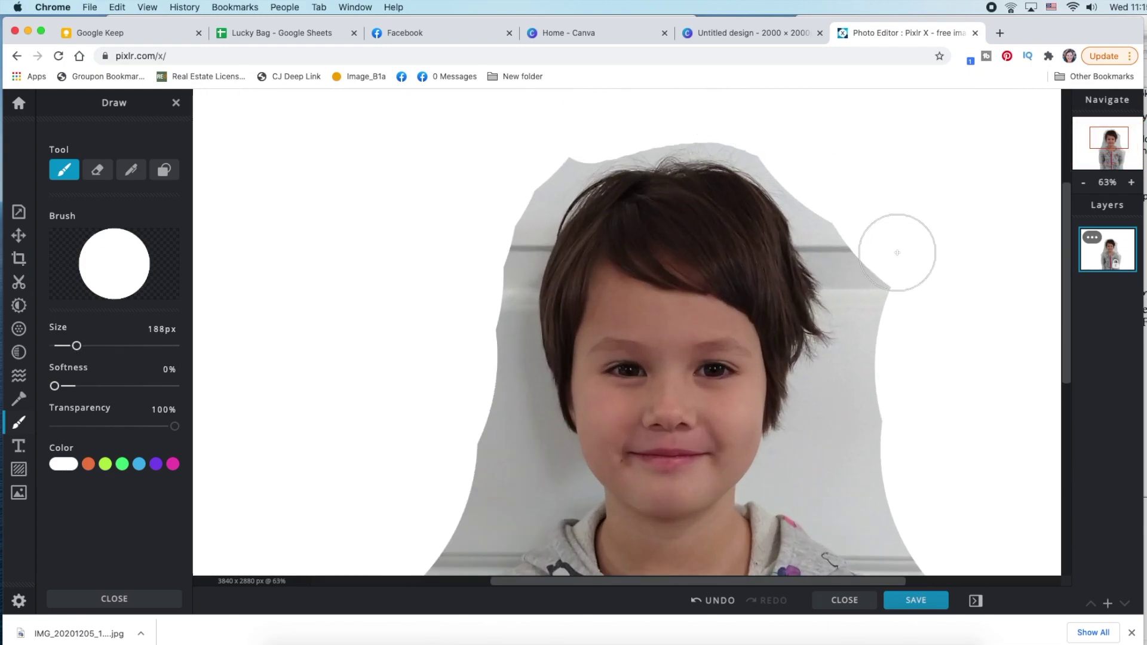
mouse_move(896, 254)
mouse_down()
mouse_move(859, 226)
mouse_move(882, 289)
mouse_move(872, 366)
mouse_move(814, 471)
mouse_move(874, 512)
mouse_move(891, 499)
mouse_up()
drag(499, 292, 415, 553)
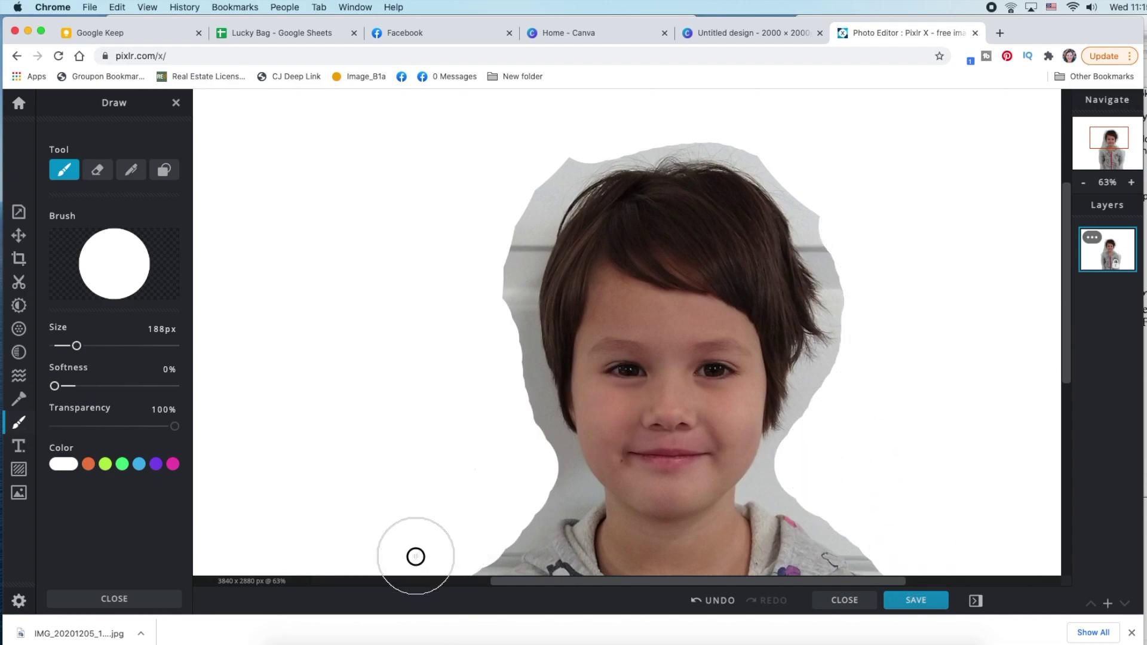
drag(555, 170, 512, 432)
drag(834, 200, 915, 432)
scroll(915, 432, down, 3)
mouse_move(886, 256)
mouse_down()
mouse_move(921, 386)
mouse_move(875, 524)
mouse_up()
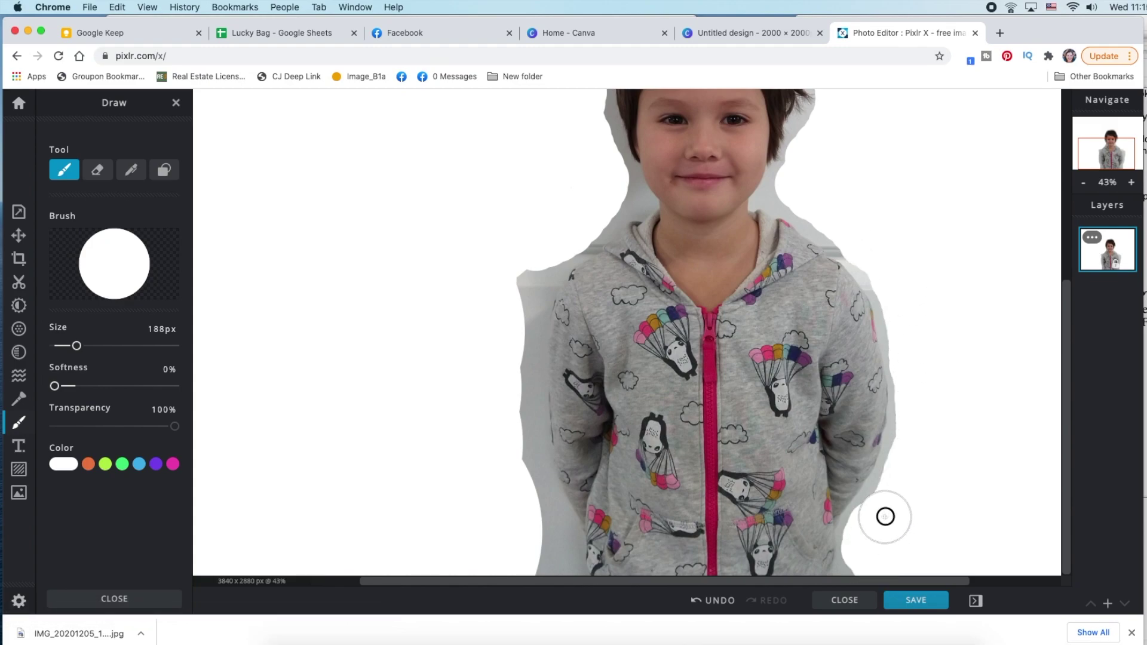
drag(523, 269, 513, 428)
- Reduce the brush to 80px with 16% softness for finer edge work
scroll(802, 301, up, 3)
scroll(802, 301, up, 2)
drag(76, 346, 64, 345)
drag(54, 386, 74, 386)
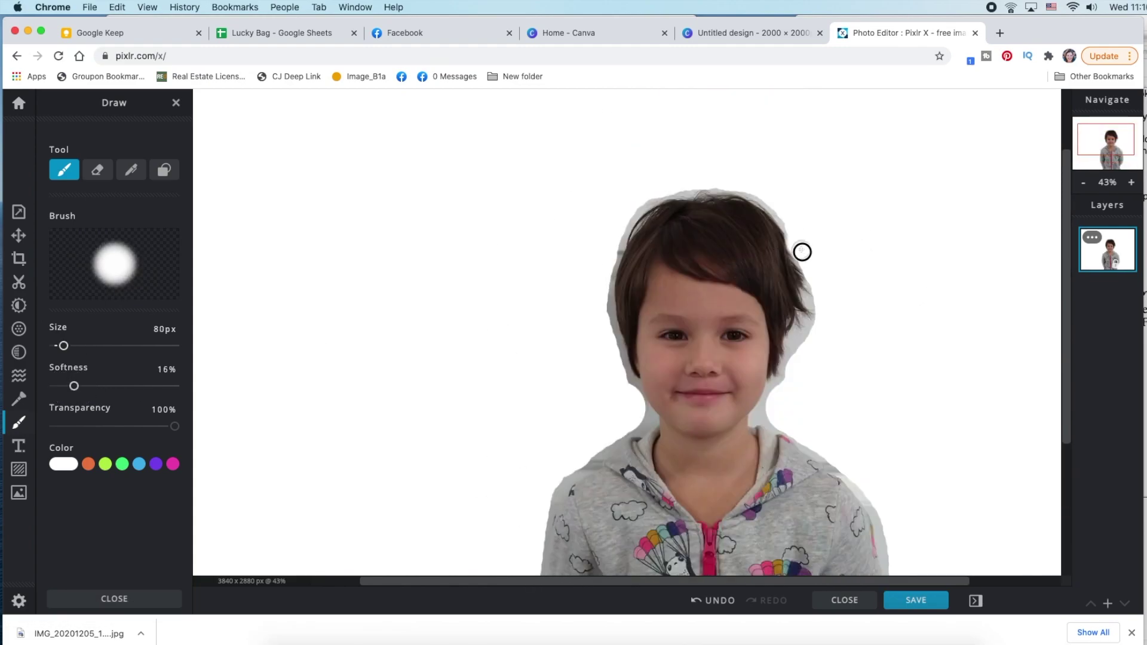
- Whiten the grey halo beside the hair and neck, using a 64px brush over the hair's top and right edge
mouse_move(802, 250)
mouse_down()
mouse_move(818, 314)
mouse_move(775, 389)
mouse_move(842, 469)
mouse_move(893, 573)
mouse_up()
key(bracketleft)
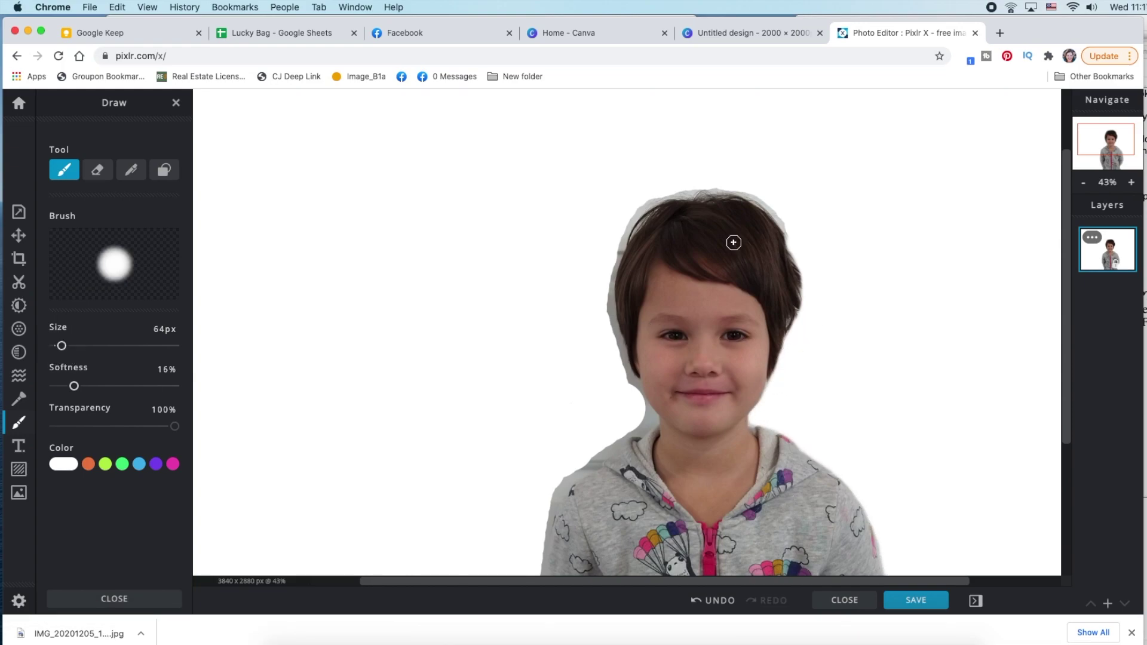
mouse_move(797, 326)
mouse_down()
mouse_move(686, 187)
mouse_move(609, 314)
mouse_move(617, 440)
mouse_move(548, 488)
mouse_up()
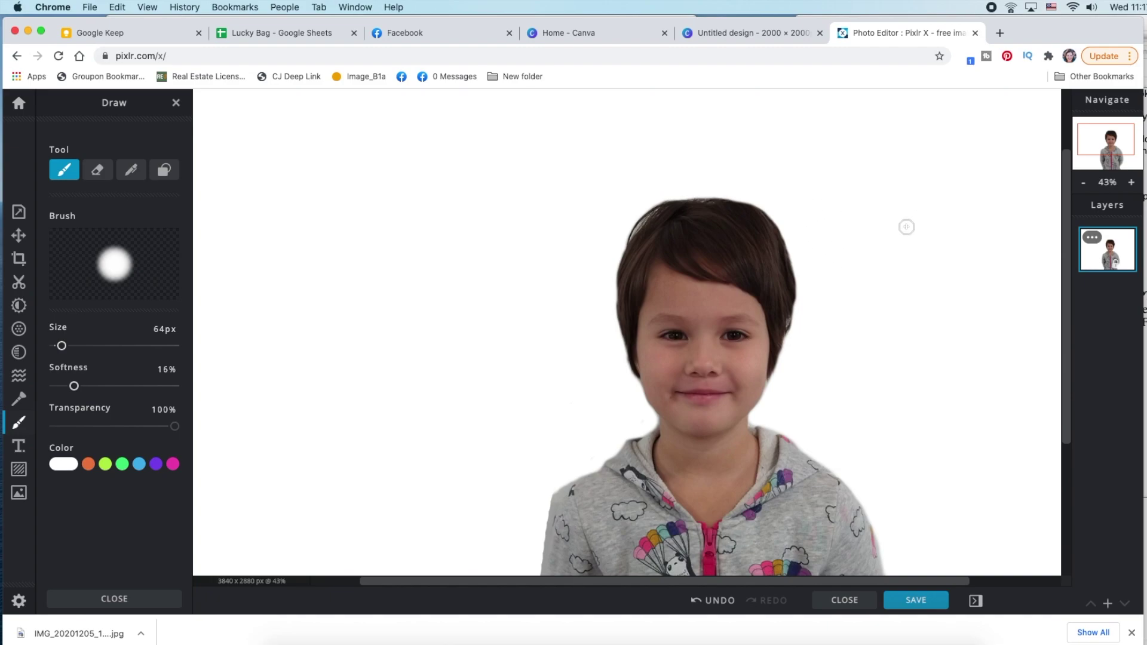
scroll(769, 353, down, 2)
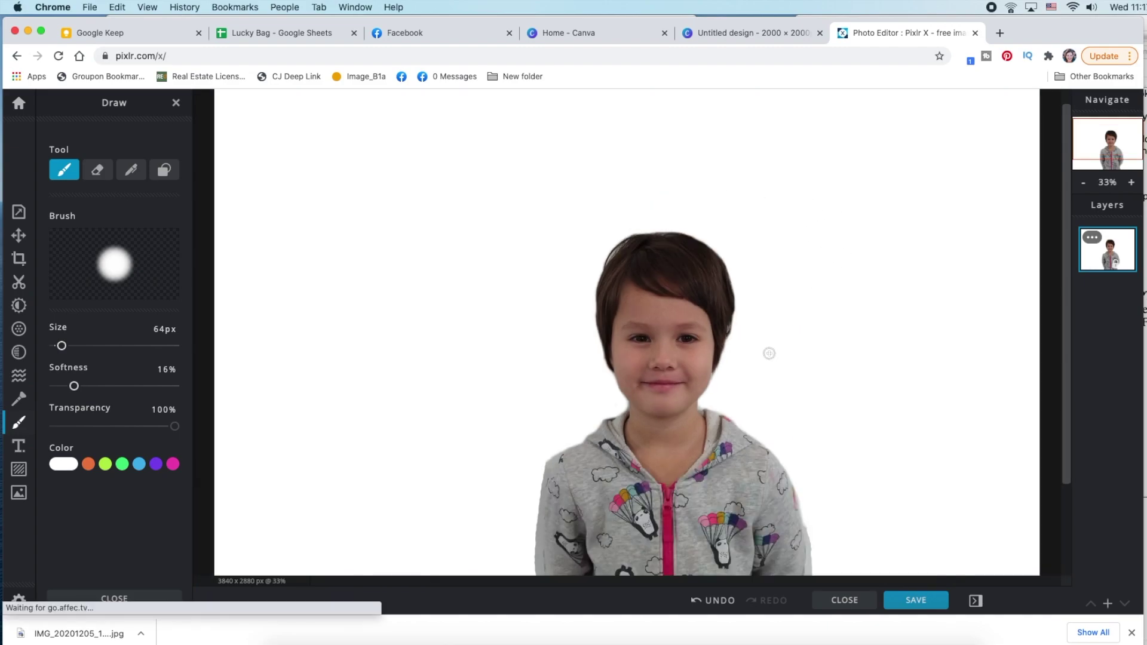
scroll(768, 353, up, 2)
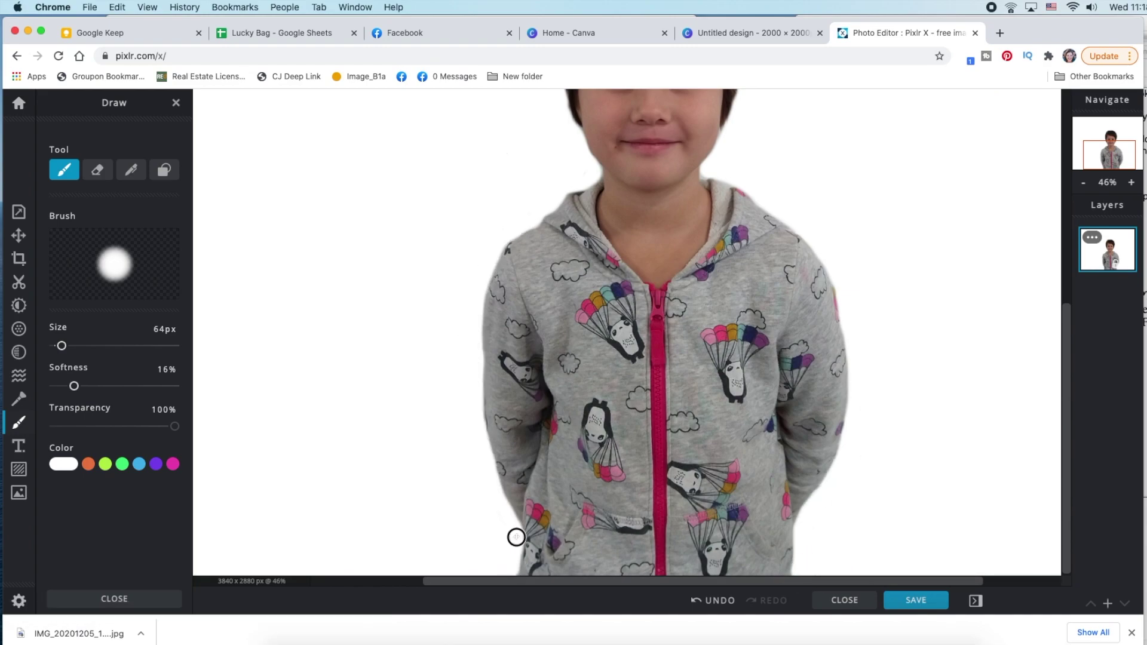
scroll(775, 284, down, 1)
scroll(768, 273, up, 2)
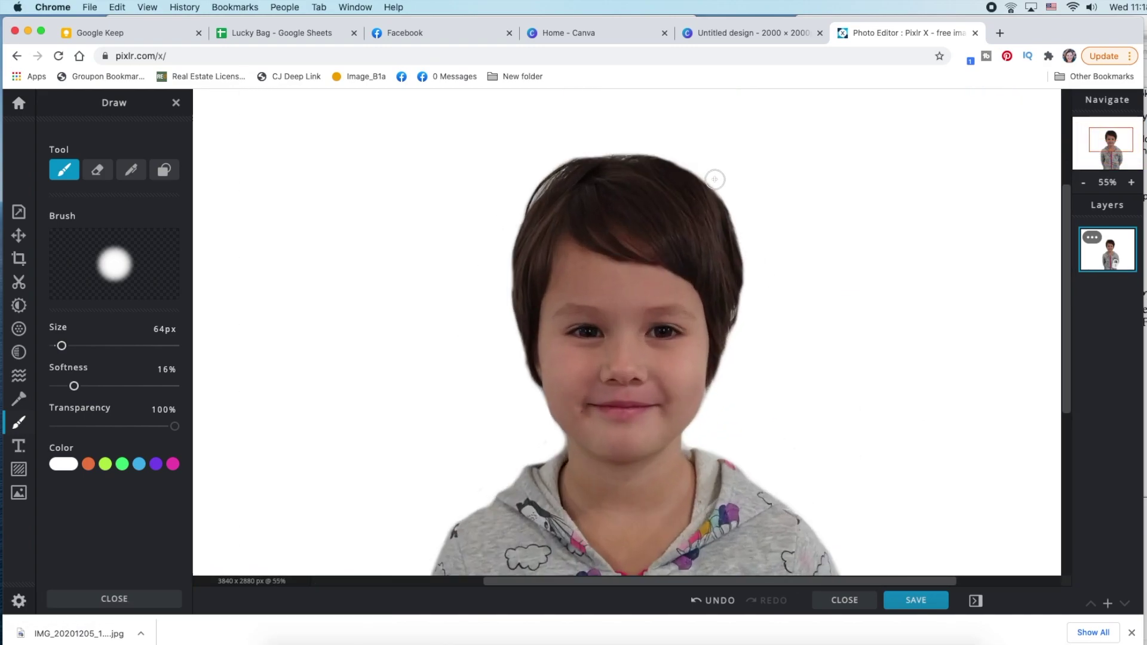
mouse_move(715, 179)
mouse_down()
mouse_move(743, 269)
mouse_move(737, 362)
mouse_up()
- Check the clean white background and bring up the Save image options
scroll(880, 262, down, 2)
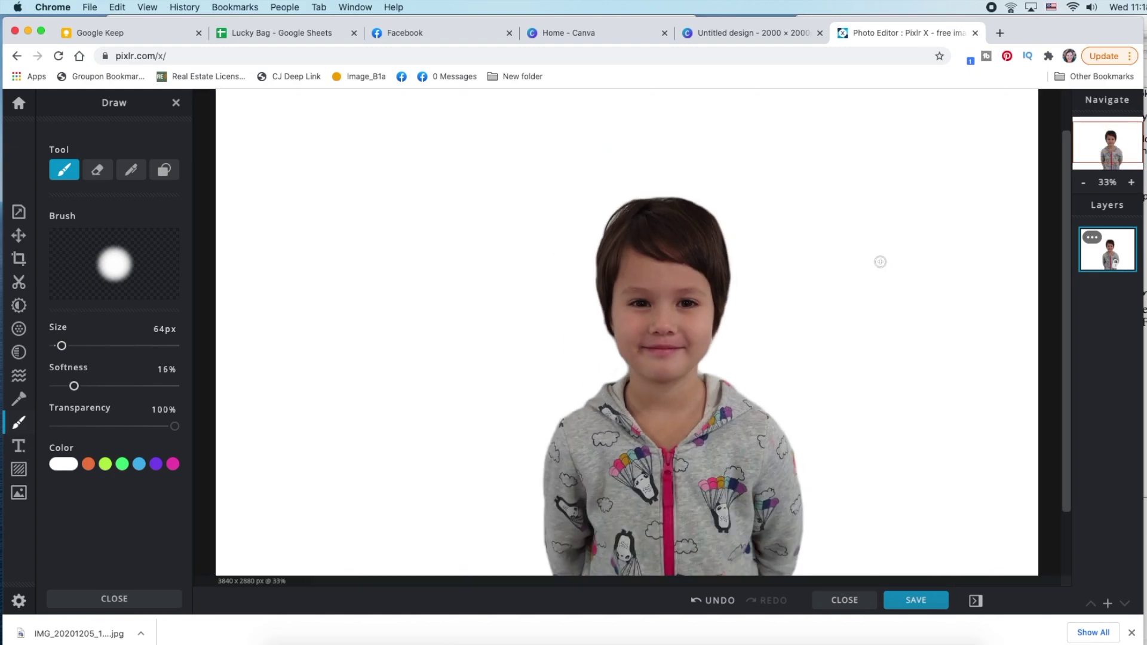
scroll(880, 262, down, 2)
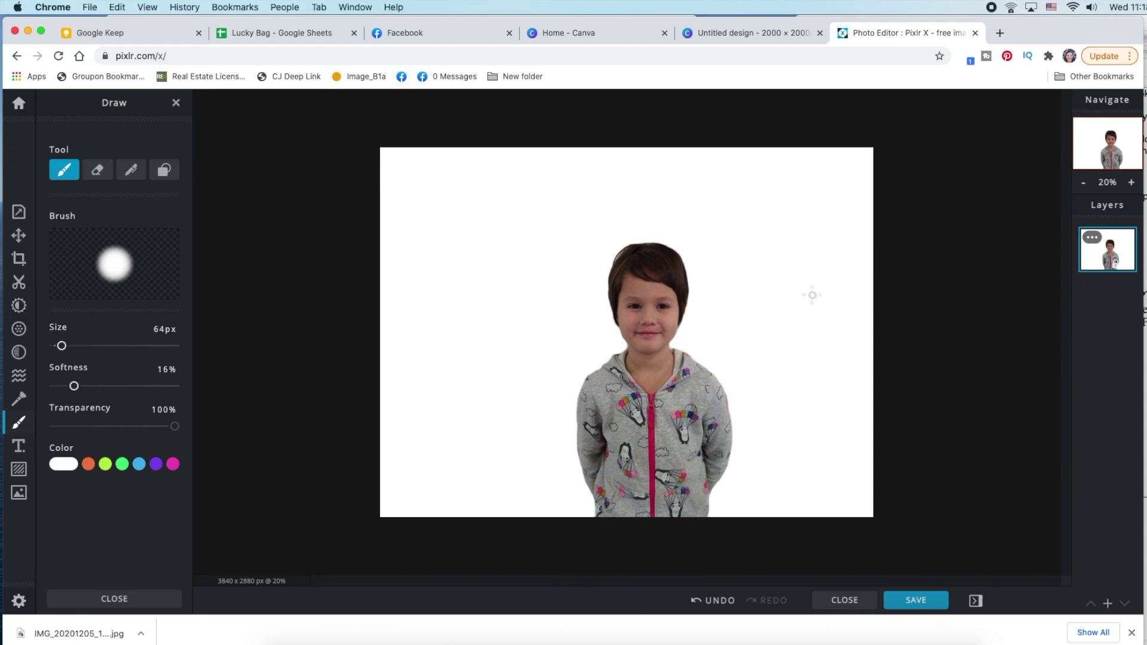
scroll(737, 255, up, 3)
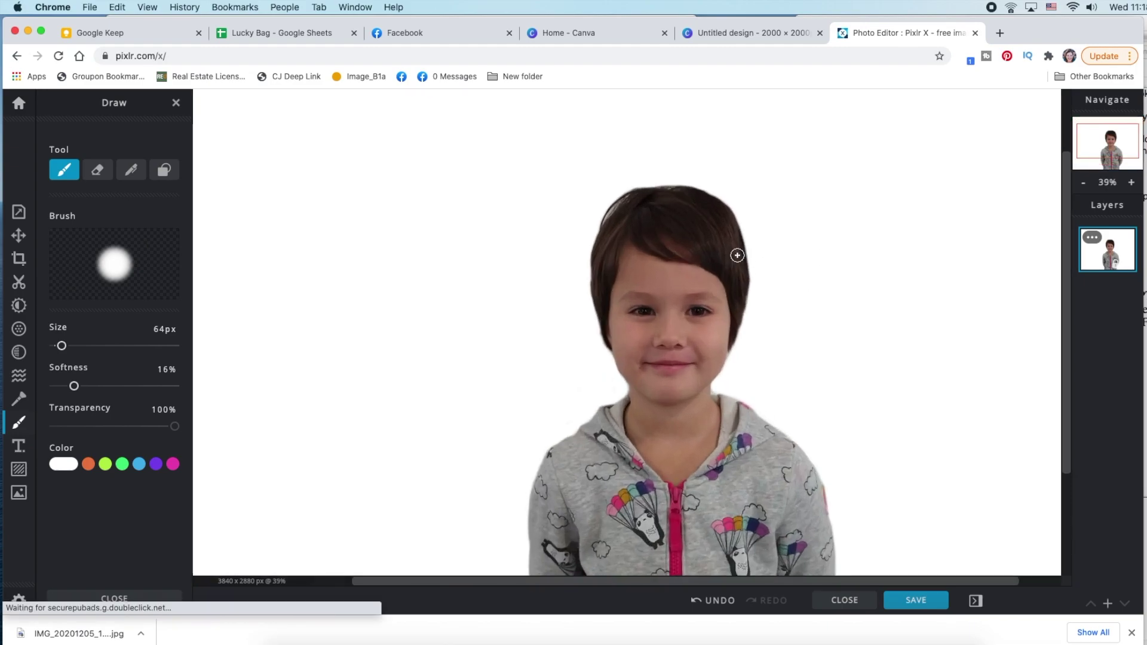
scroll(737, 255, down, 2)
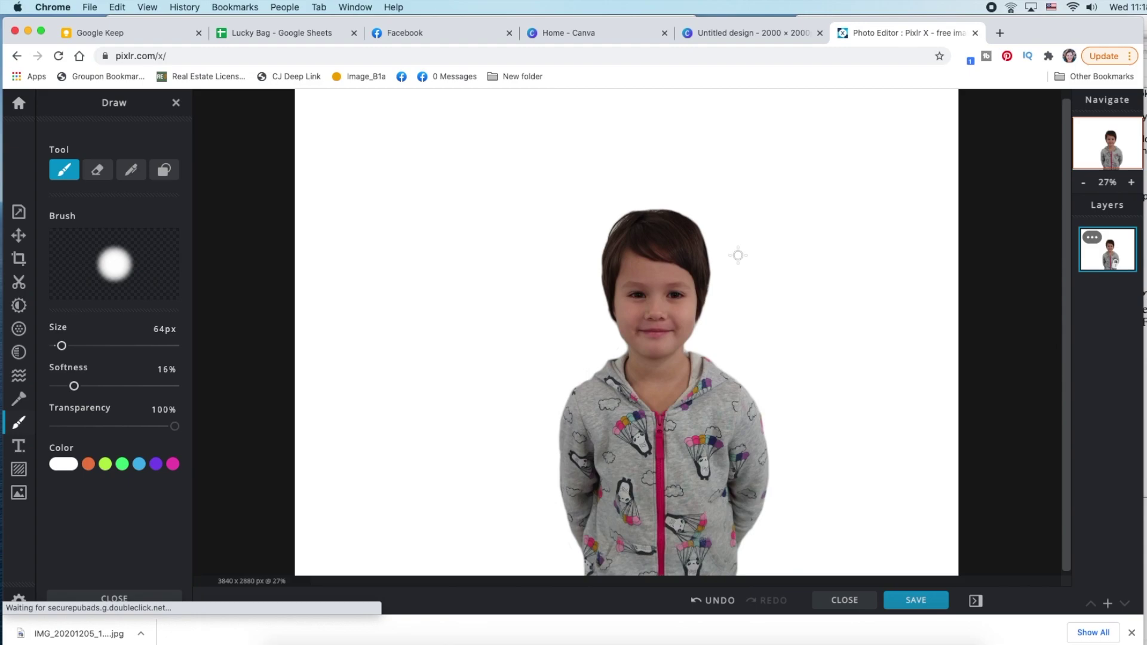
scroll(738, 256, up, 4)
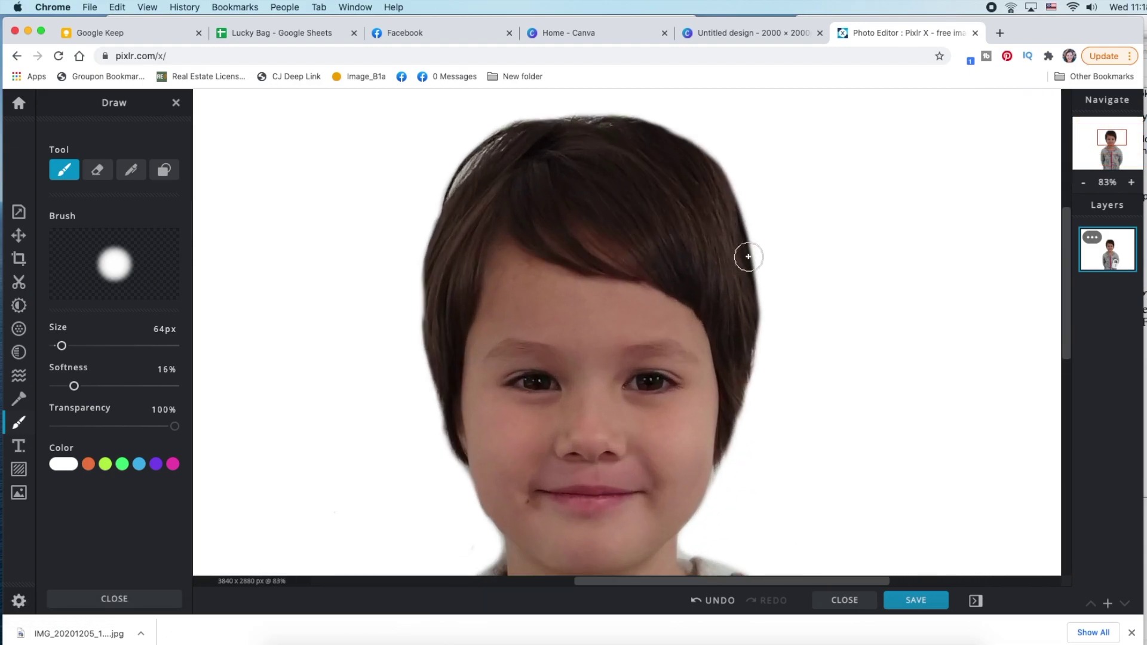
scroll(801, 249, down, 5)
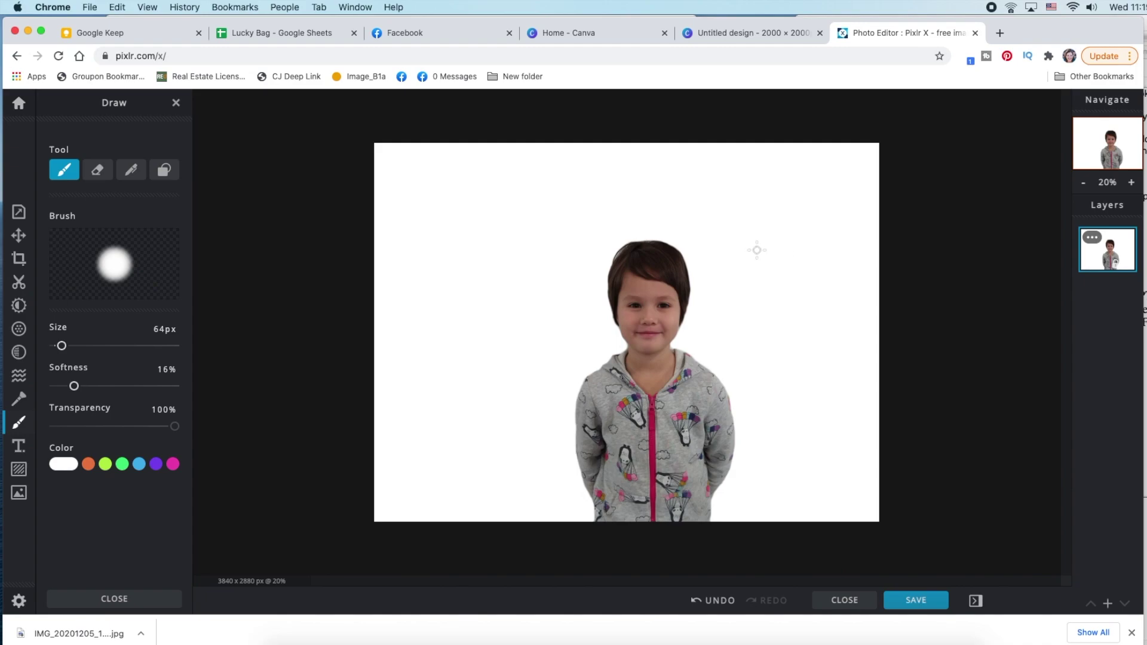
click(925, 601)
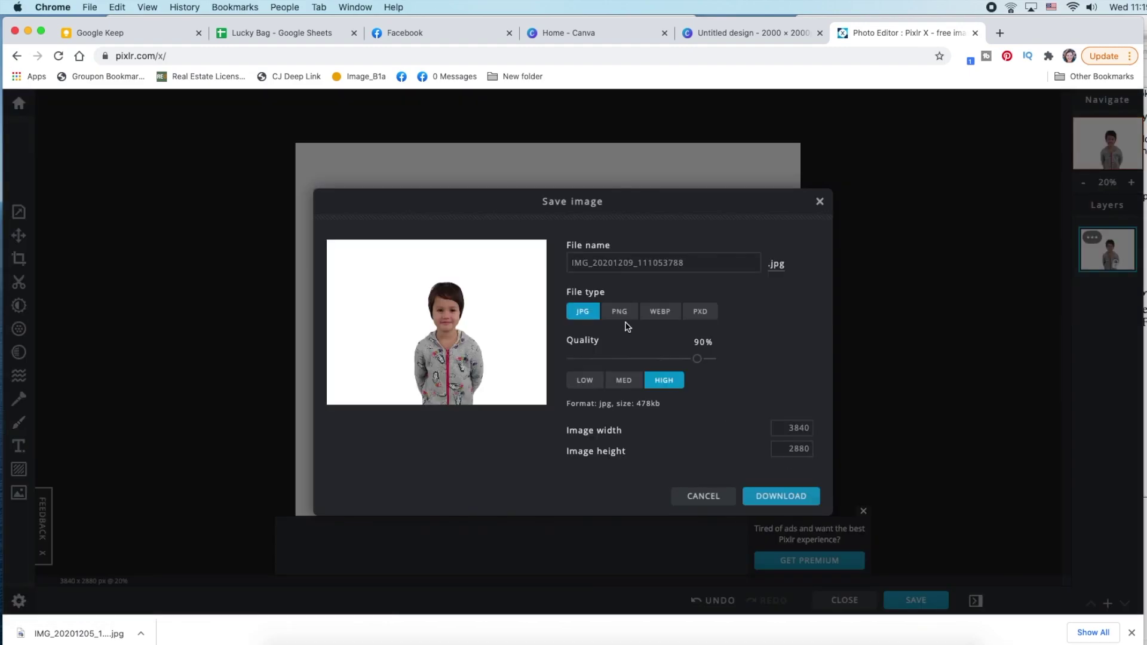
- Download the edited photo as a 3840×2880 JPG at 100% quality
click(711, 359)
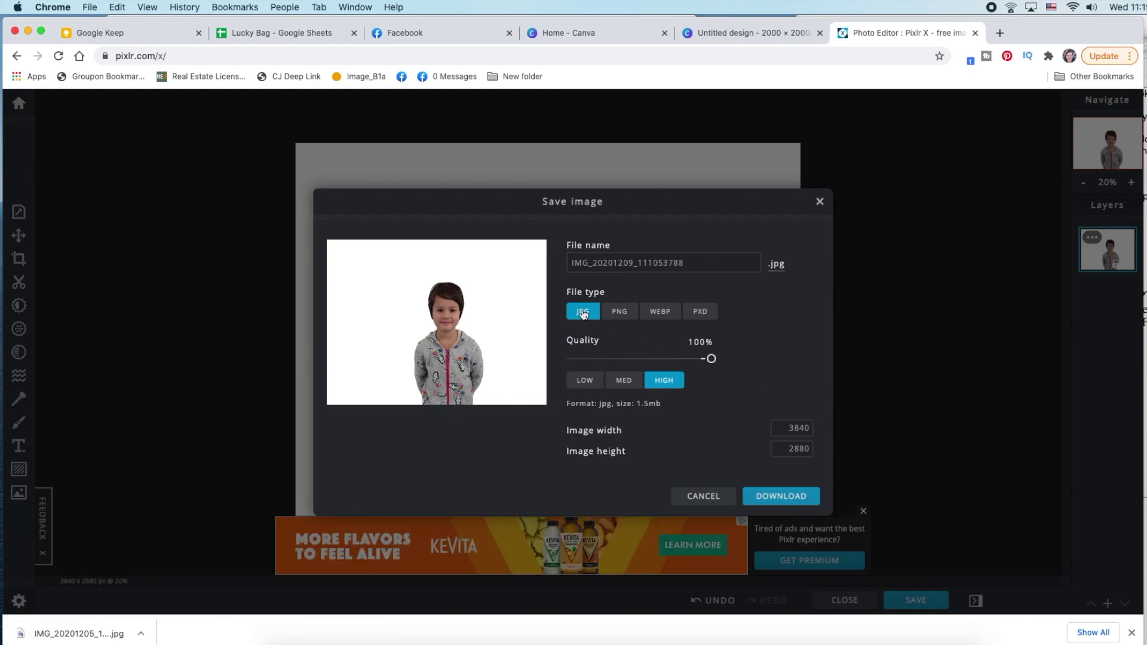
click(779, 496)
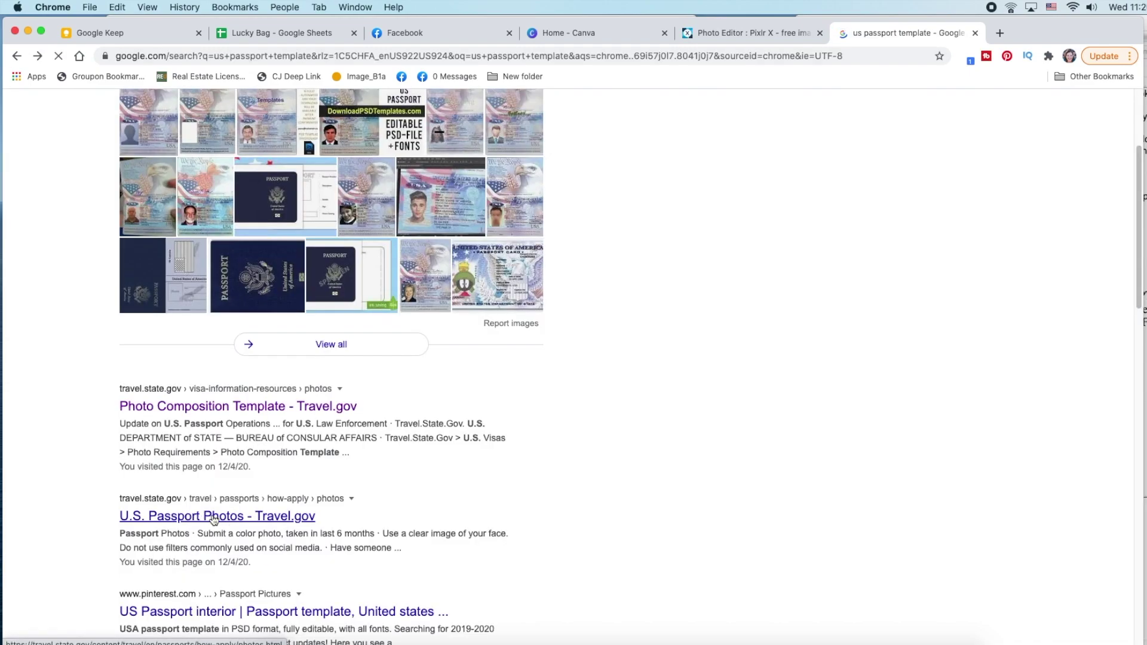
click(213, 517)
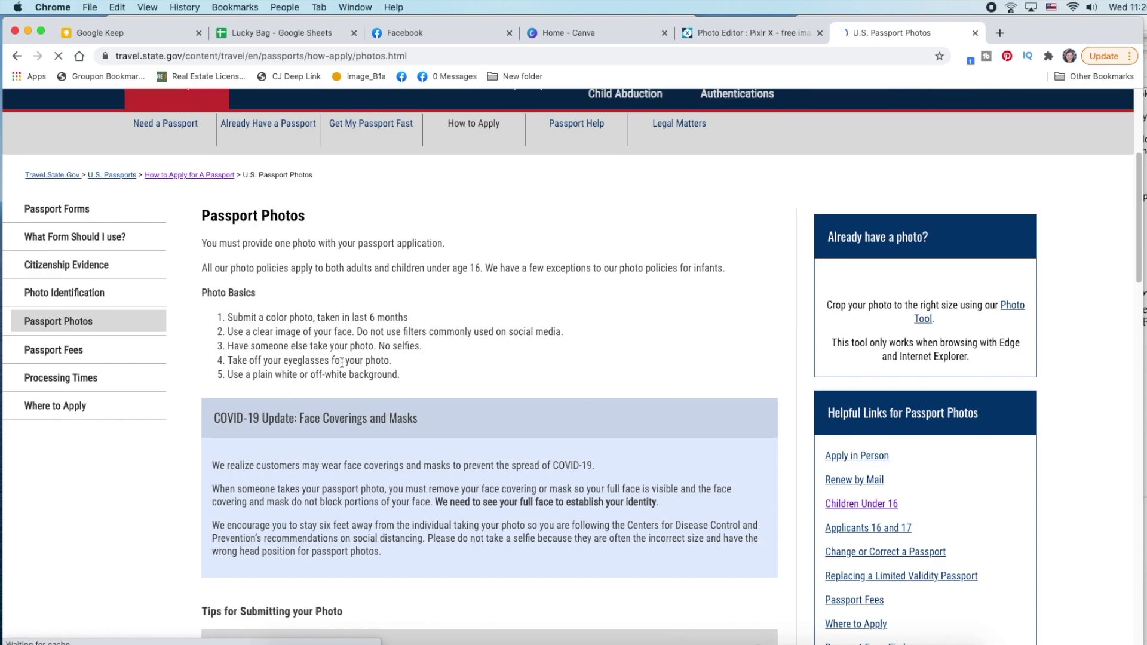
scroll(471, 368, down, 10)
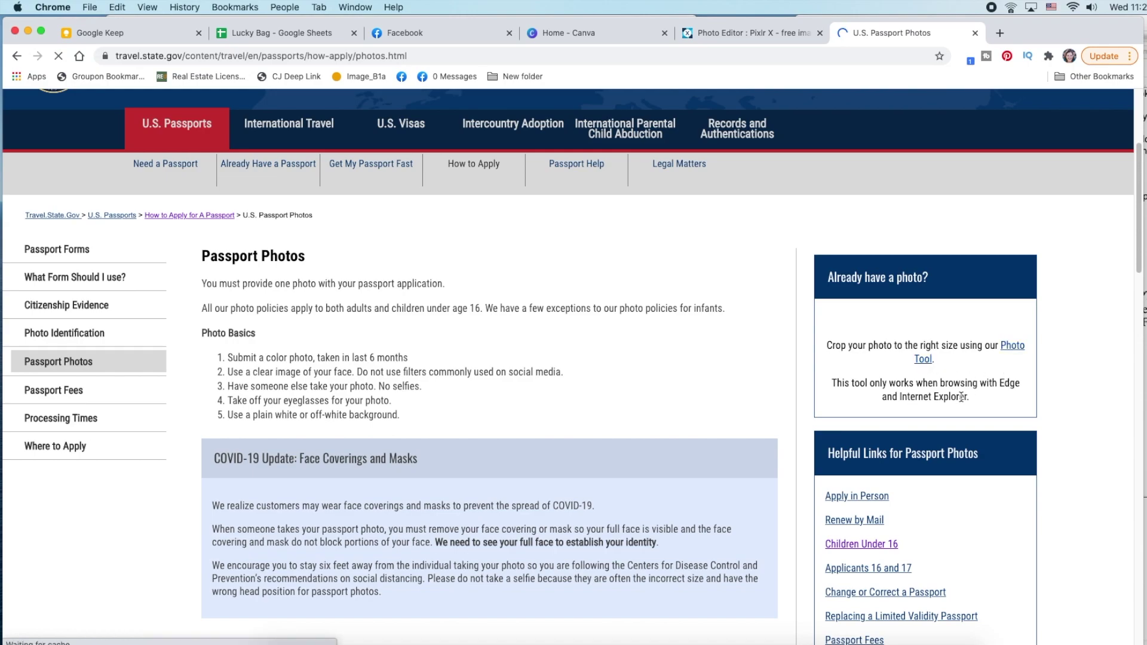
scroll(297, 386, down, 7)
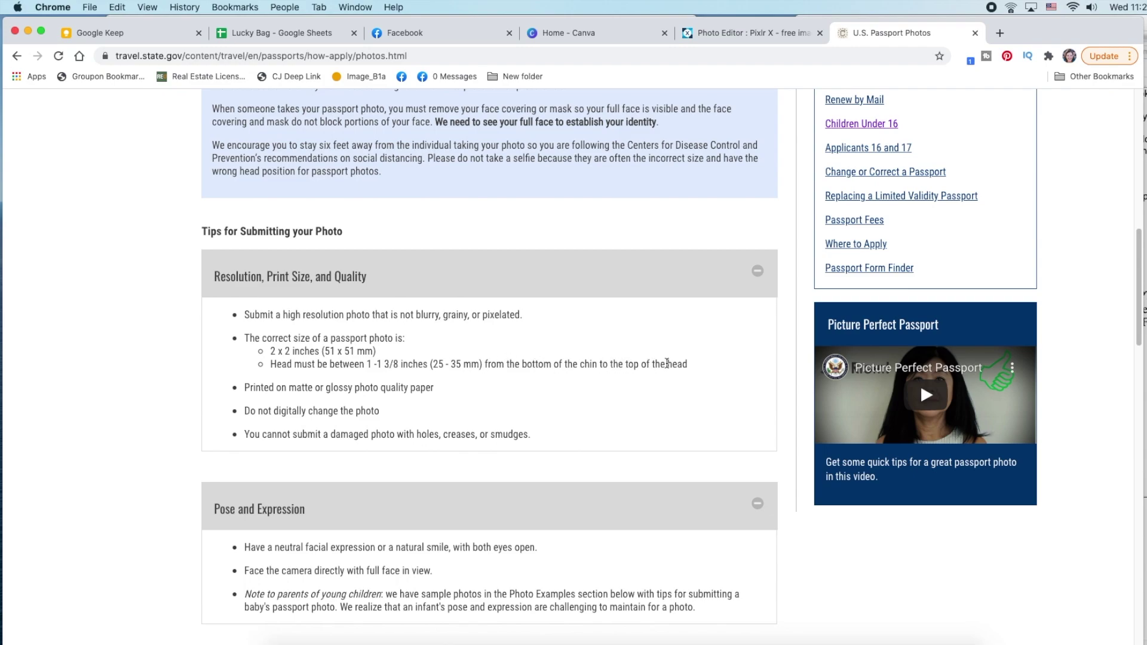
scroll(667, 363, down, 5)
key(super+bracketleft)
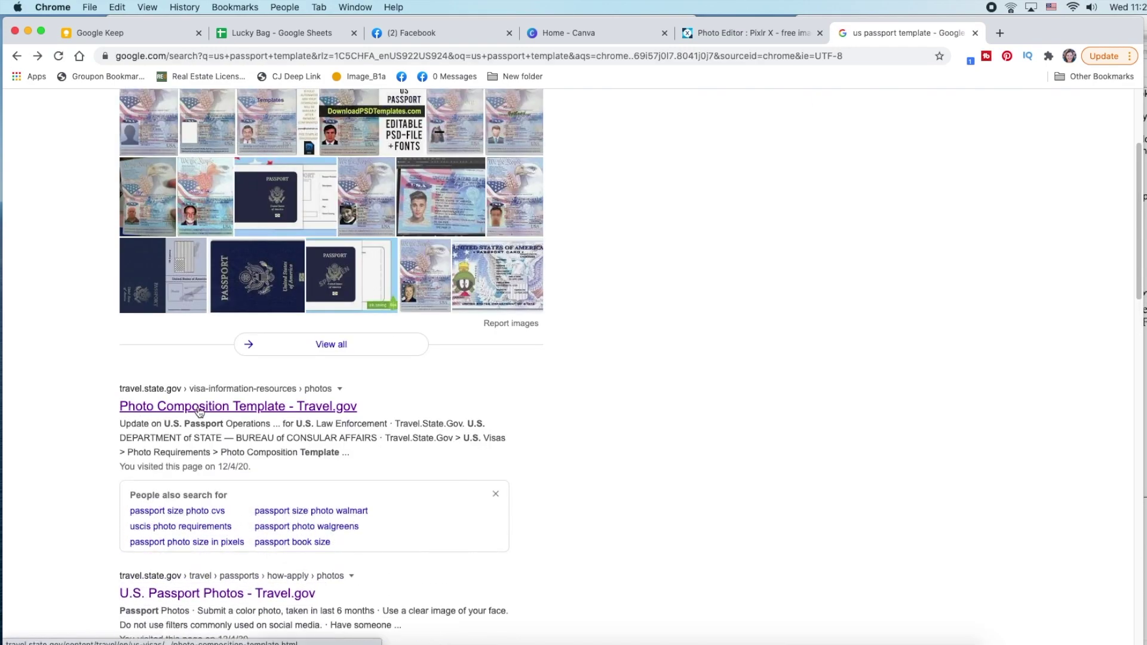
- Screenshot the Paper Photo Head Size diagram from the Photo Composition Template page
click(236, 410)
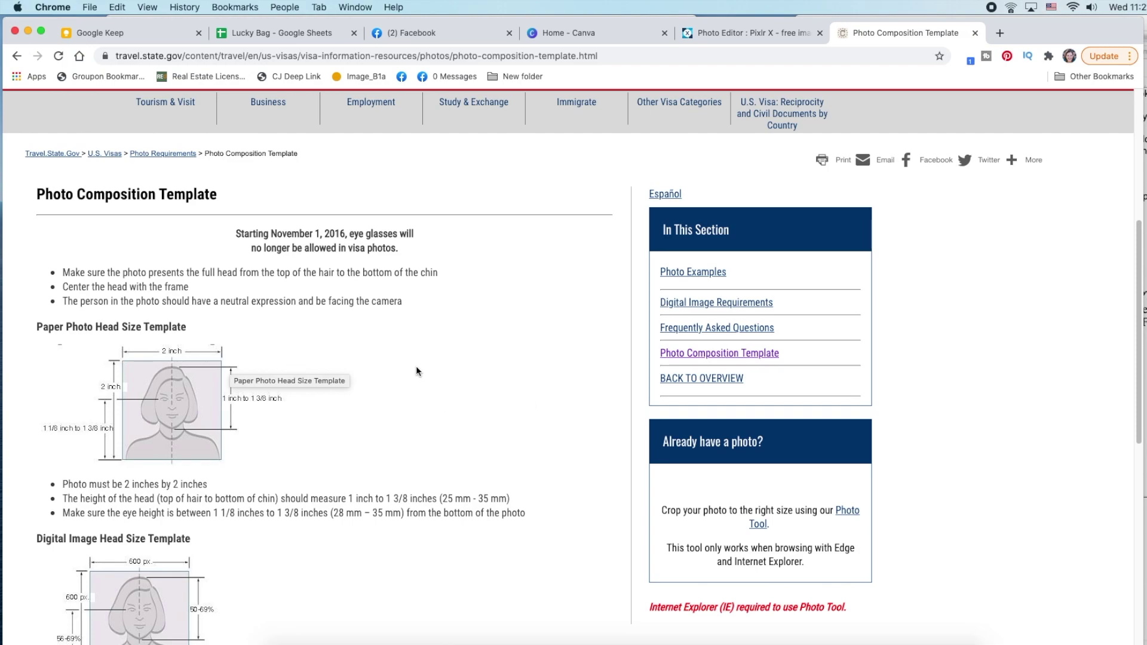
mouse_move(300, 363)
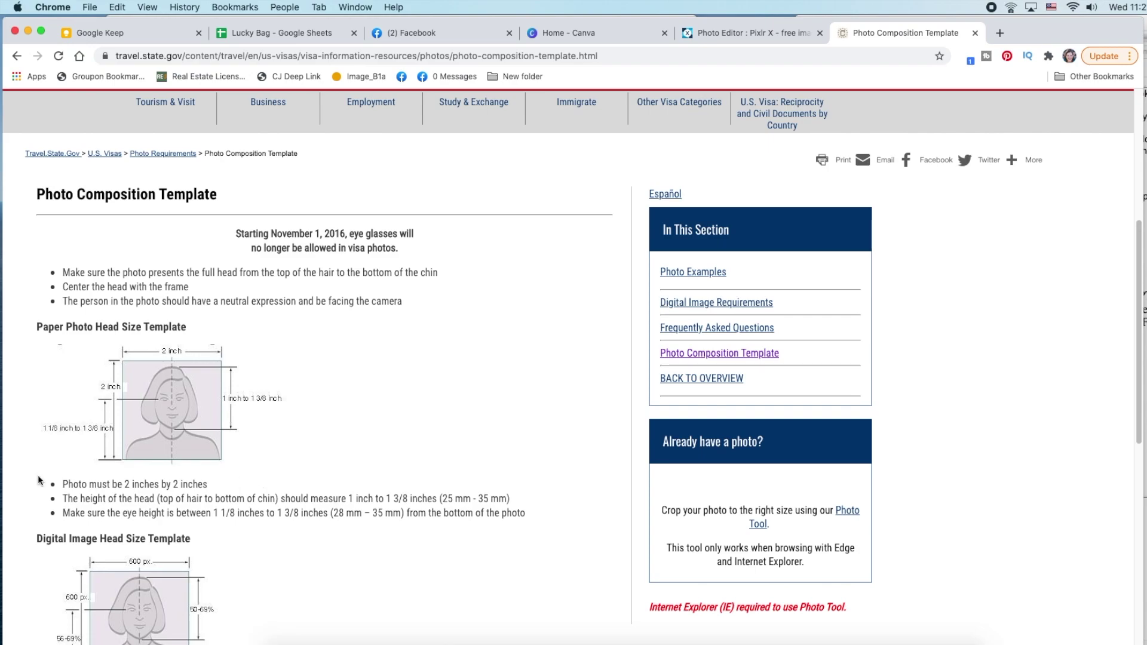
key(super+shift+4)
drag(36, 337, 288, 472)
click(586, 34)
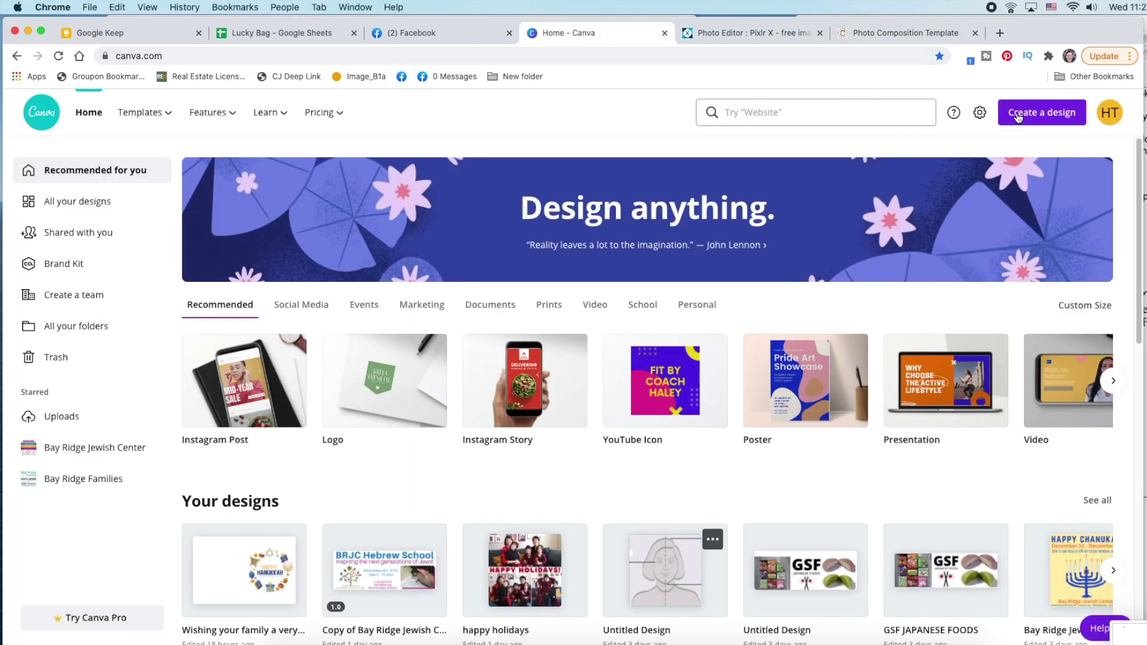
- Create a custom-size Canva design of 2 × 2 inches
click(1033, 112)
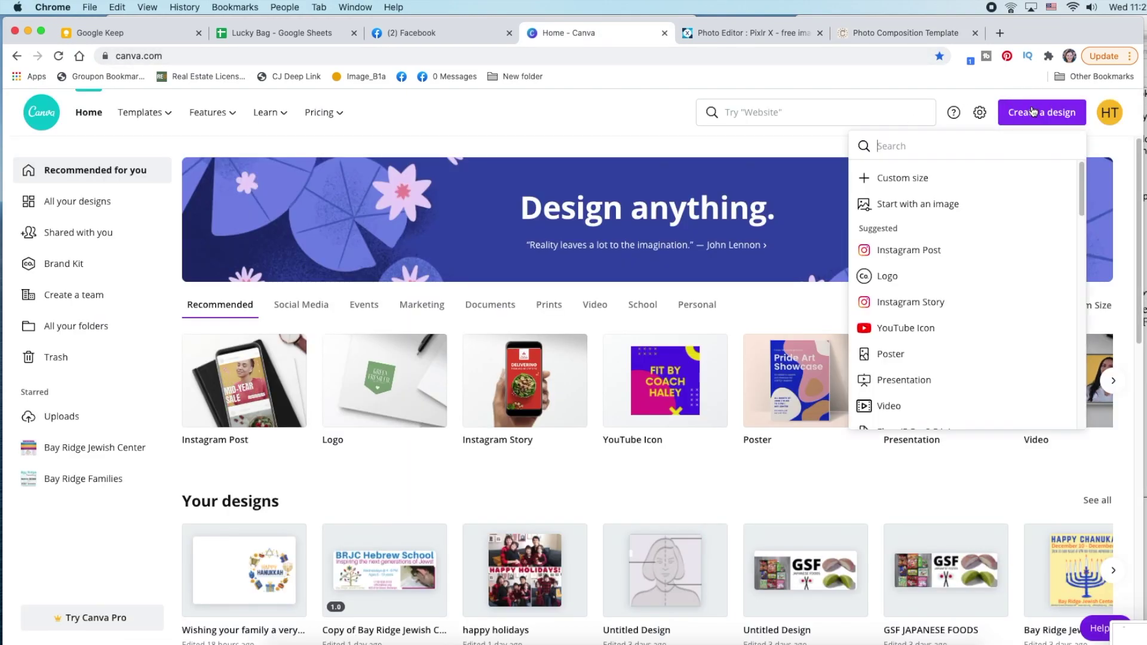
click(914, 178)
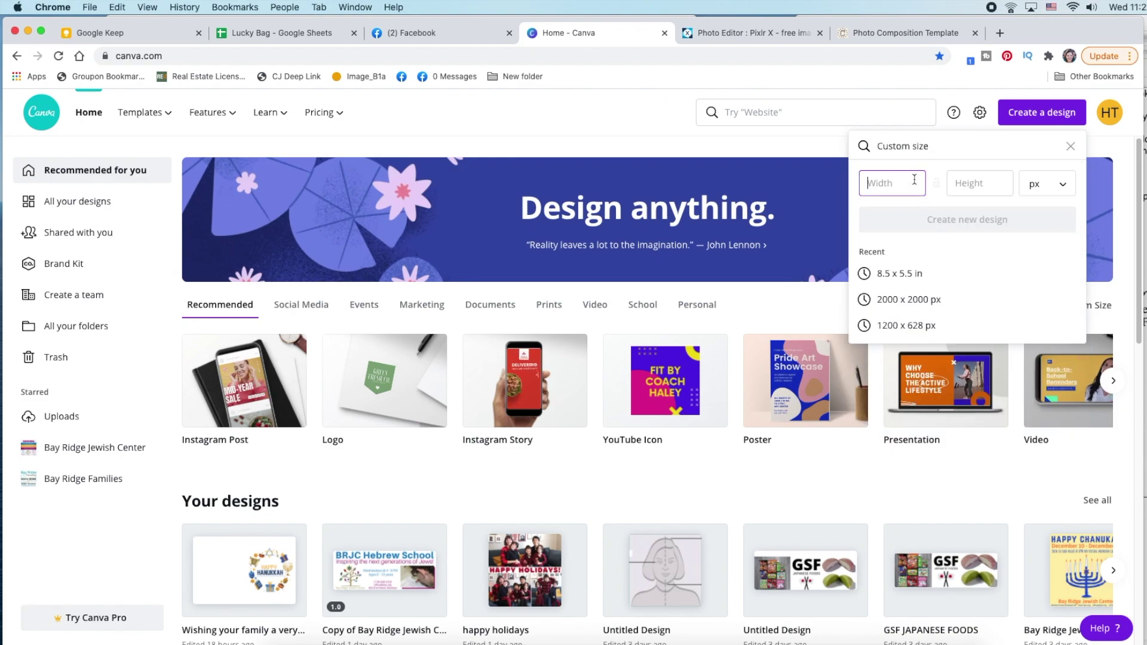
click(1047, 183)
click(1044, 213)
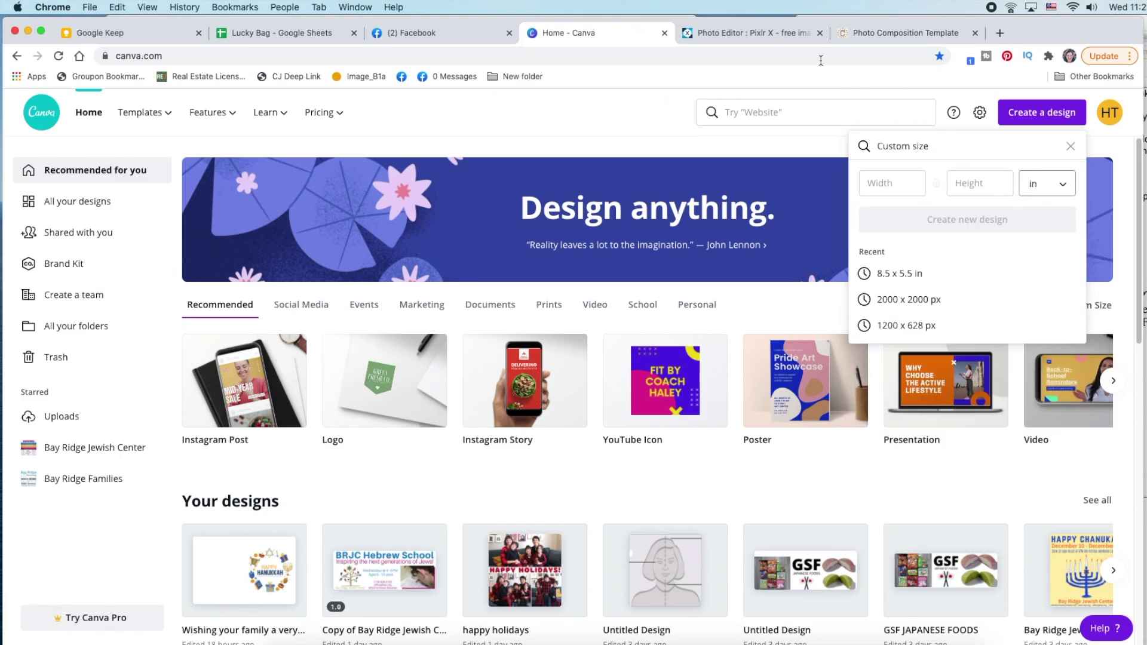
click(876, 185)
text(2)
key(Tab)
text(2)
click(938, 227)
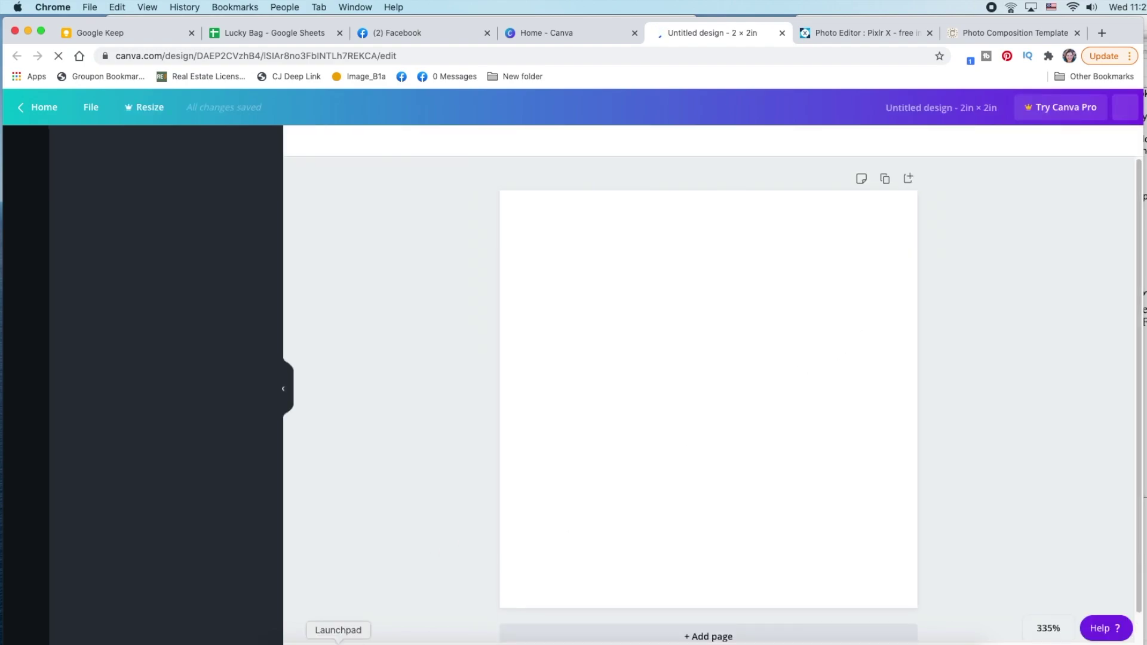
- Drag the latest Desktop screenshot from Finder into Canva's Uploads panel
key(super+Tab)
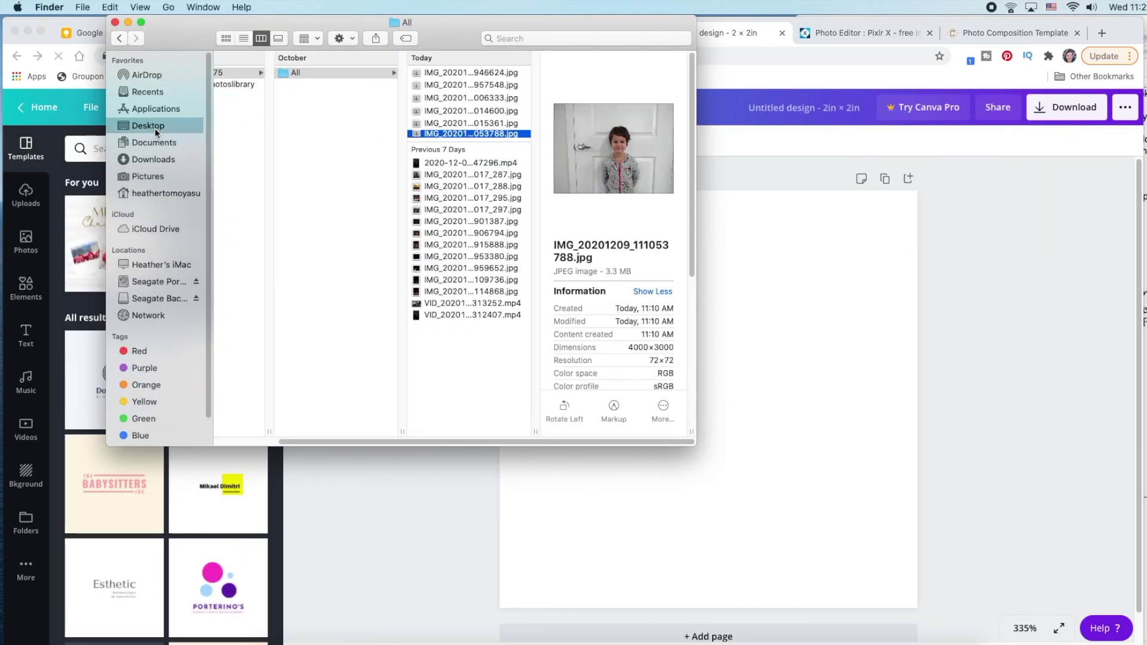
click(154, 126)
click(264, 96)
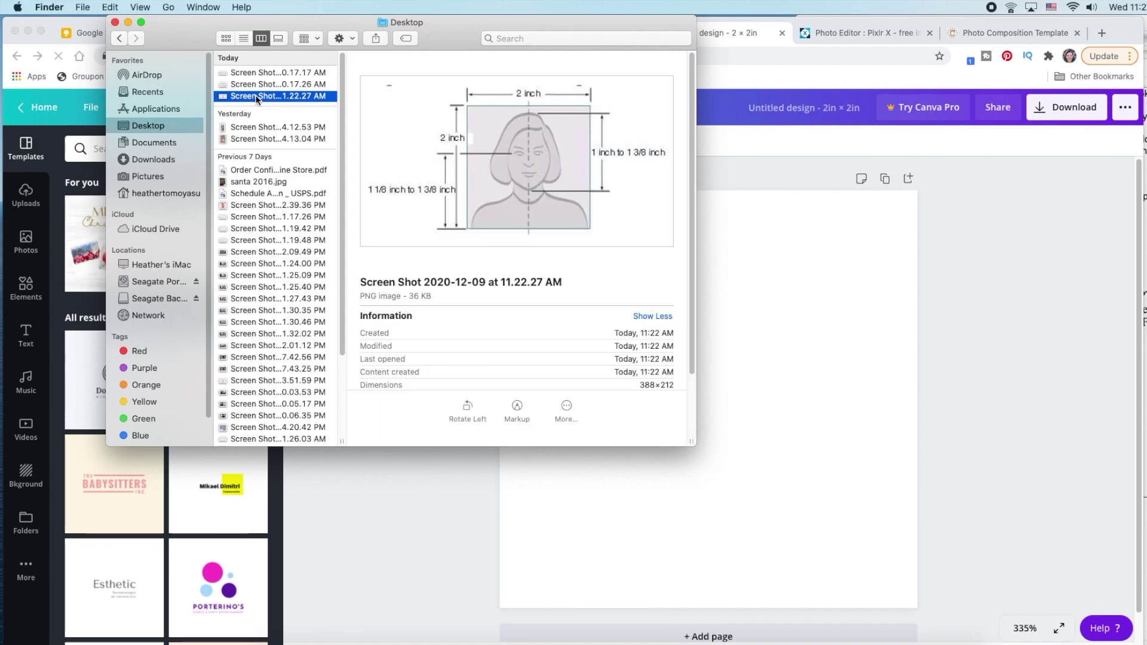
drag(257, 99, 172, 575)
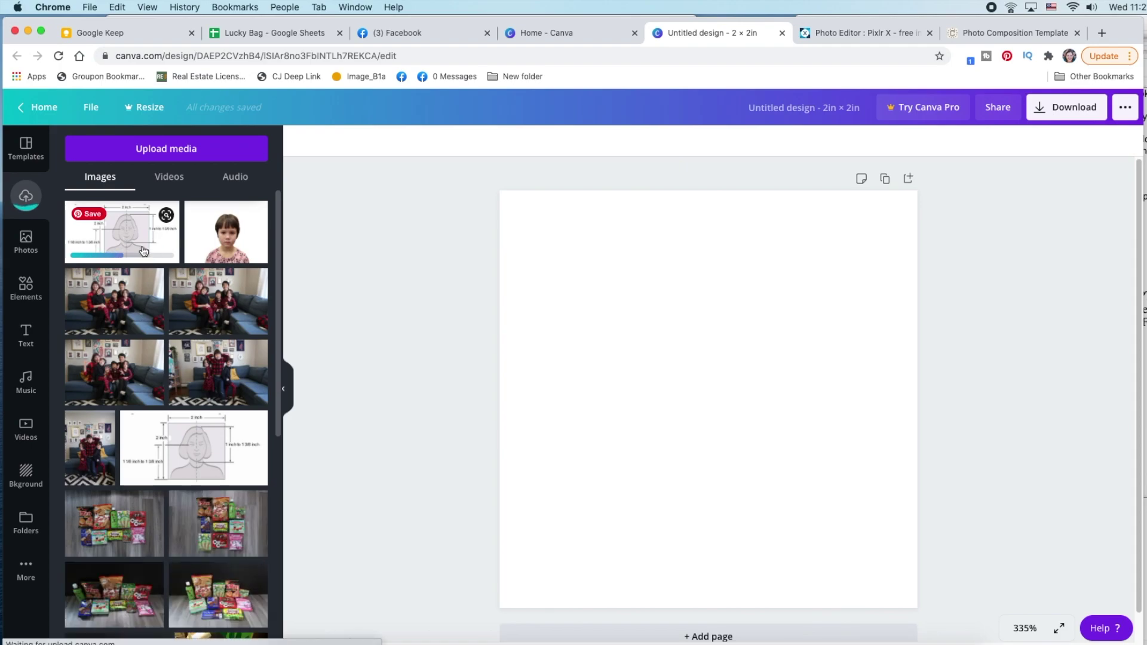
- Place the head-size template on the page and enlarge it so the face outline fills the 2 × 2 in page
click(143, 251)
drag(708, 394, 535, 220)
drag(648, 292, 1021, 621)
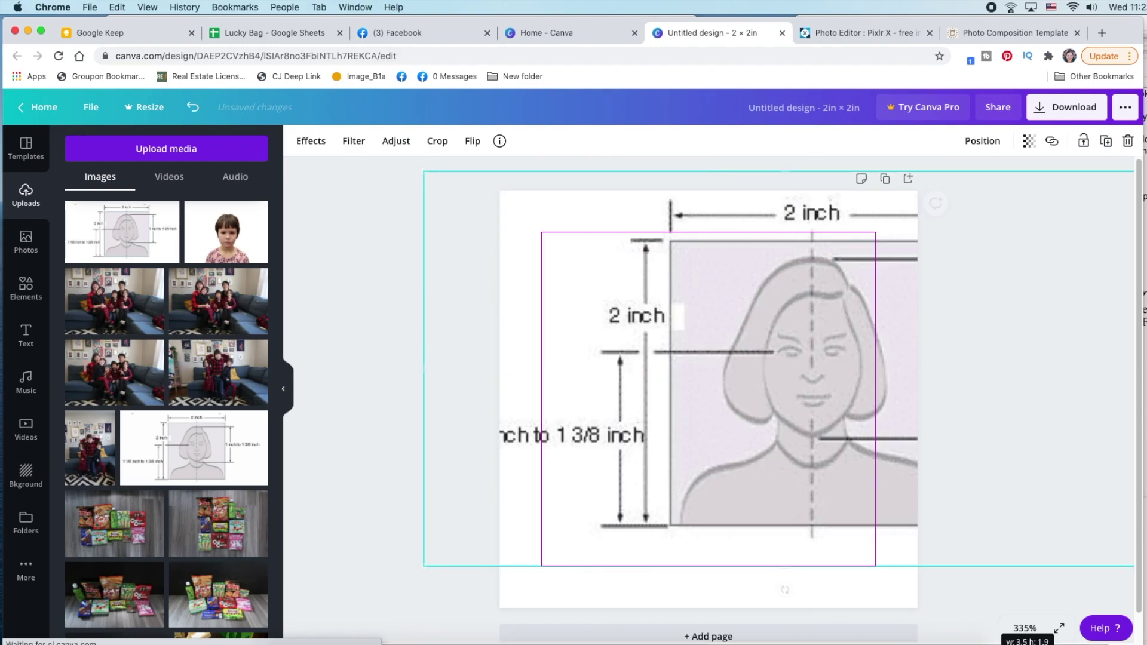
drag(496, 262, 400, 249)
scroll(414, 379, down, 1)
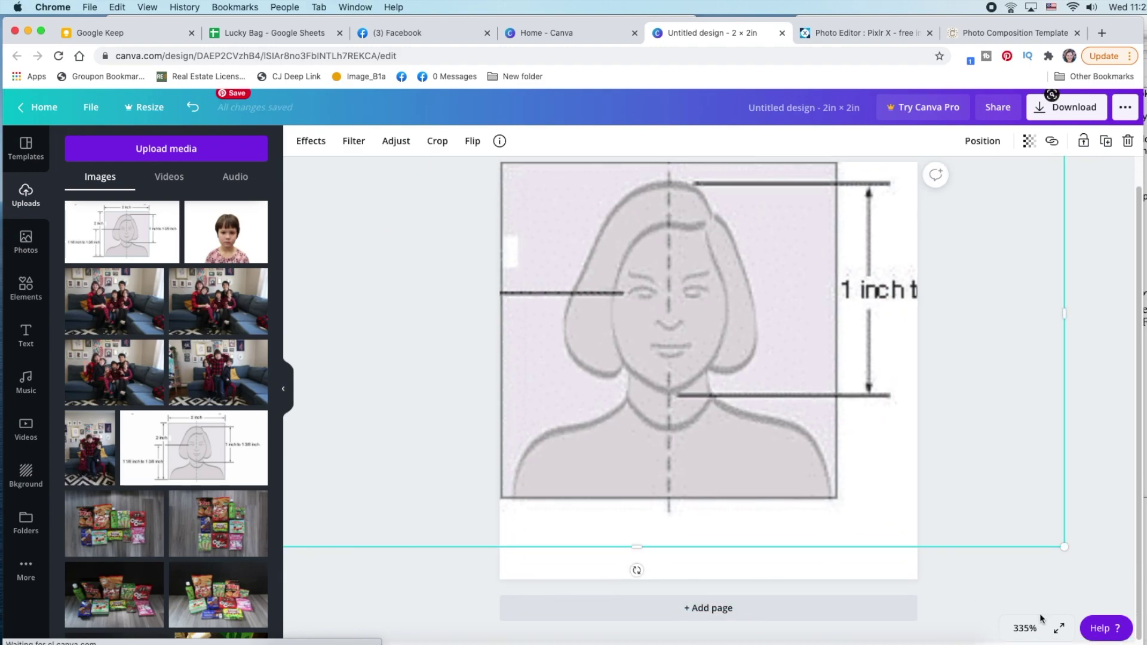
drag(1064, 547, 1137, 630)
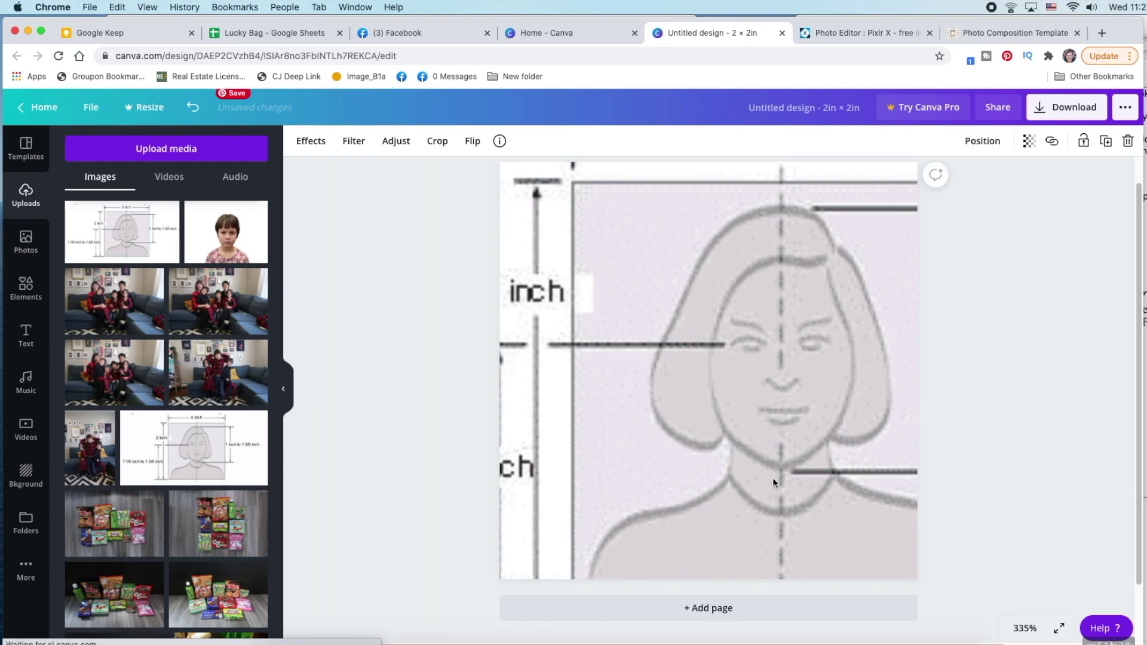
drag(773, 483, 701, 459)
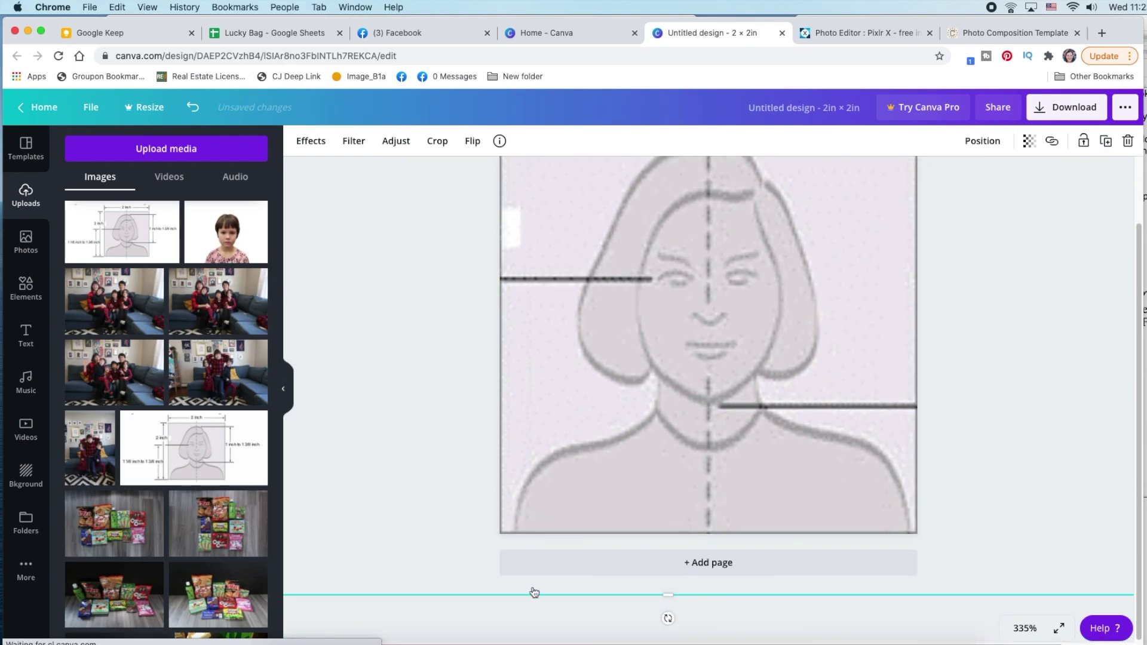
click(462, 609)
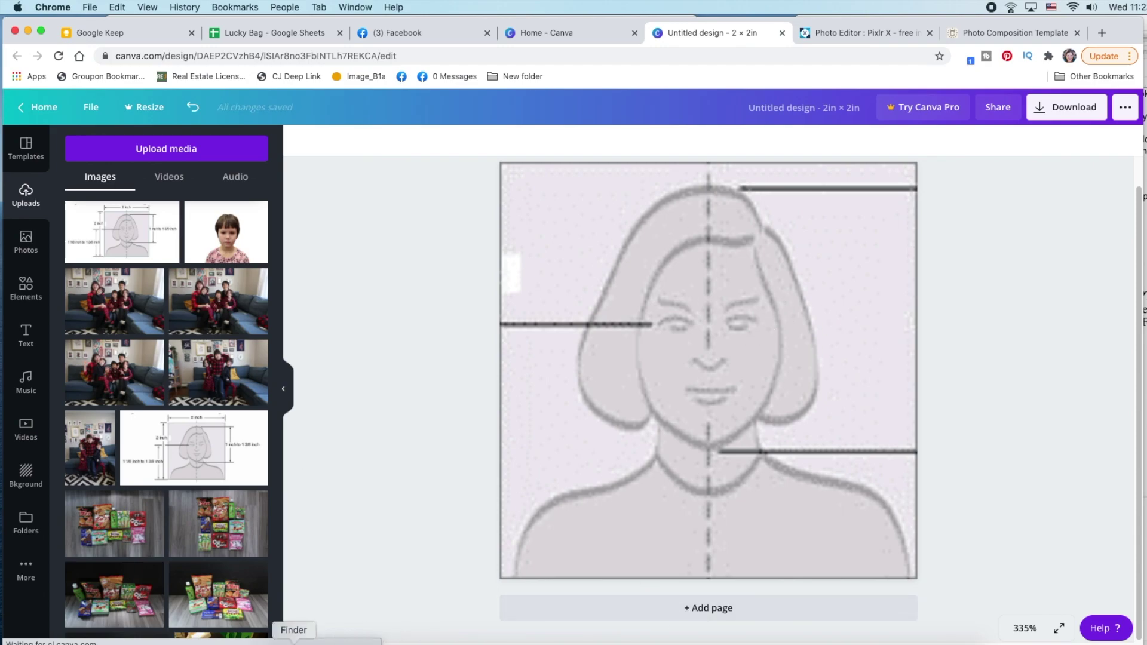
- Drag IMG_20201209_111053788.jpg from Finder's Downloads into Canva's Uploads panel
click(293, 642)
click(143, 158)
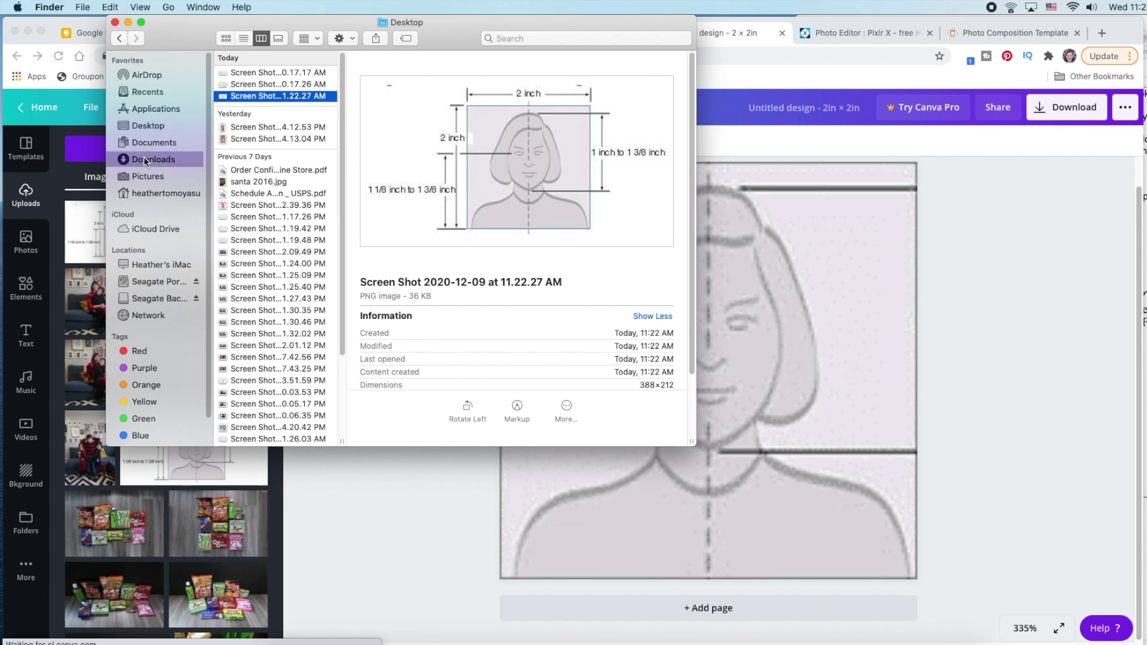
click(274, 72)
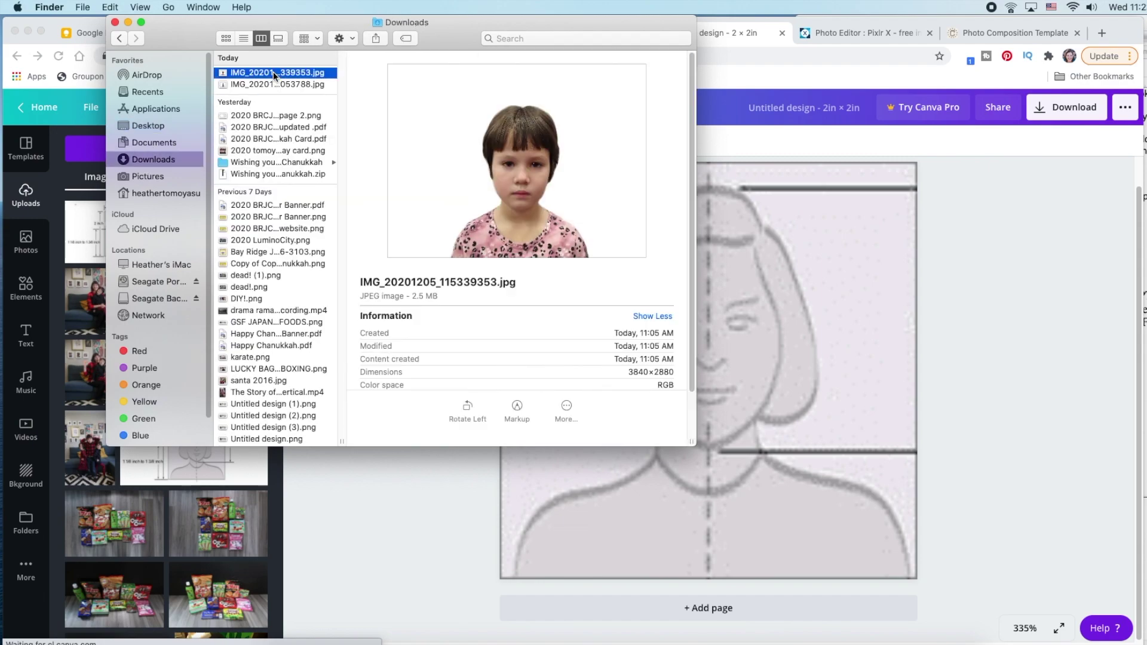
key(Down)
click(298, 72)
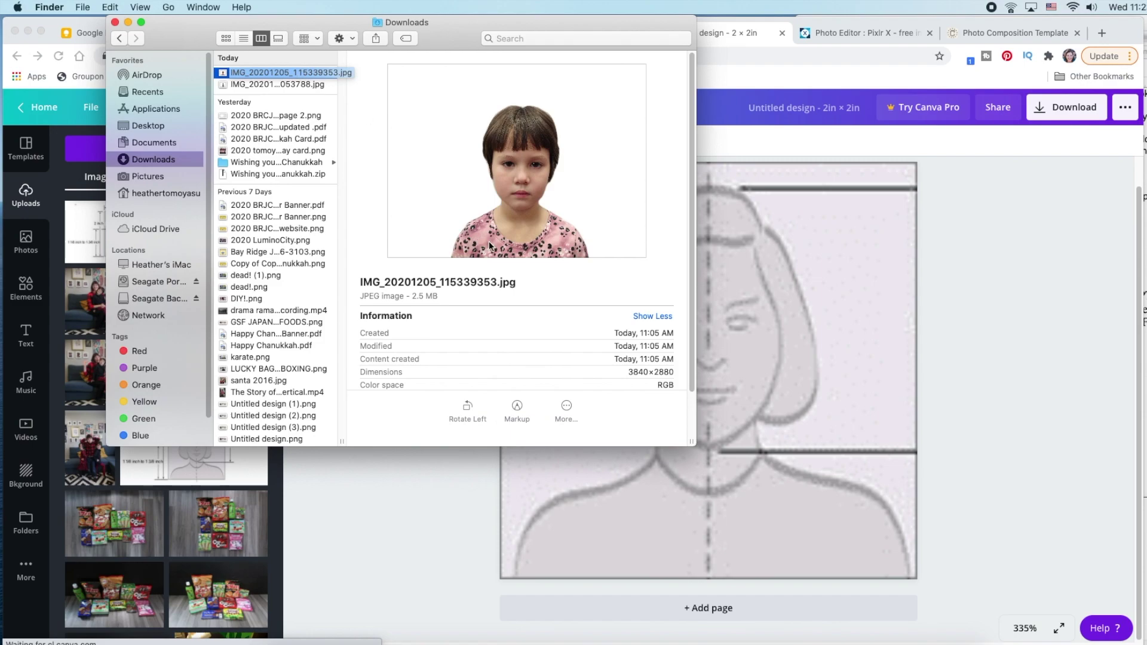
click(281, 86)
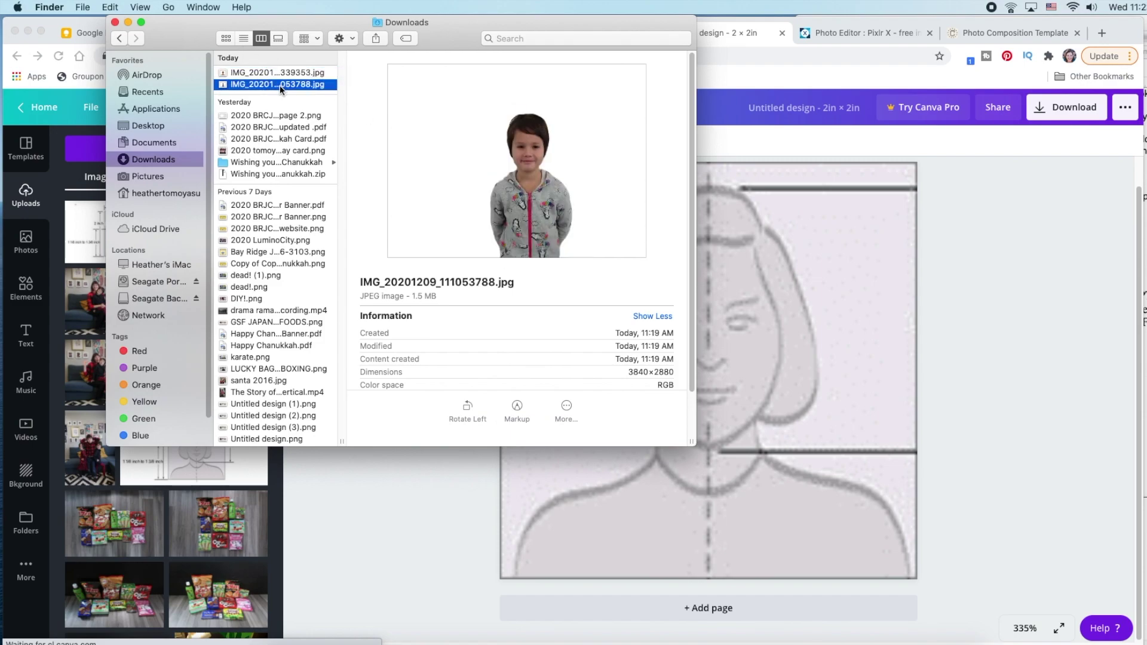
drag(267, 89, 197, 448)
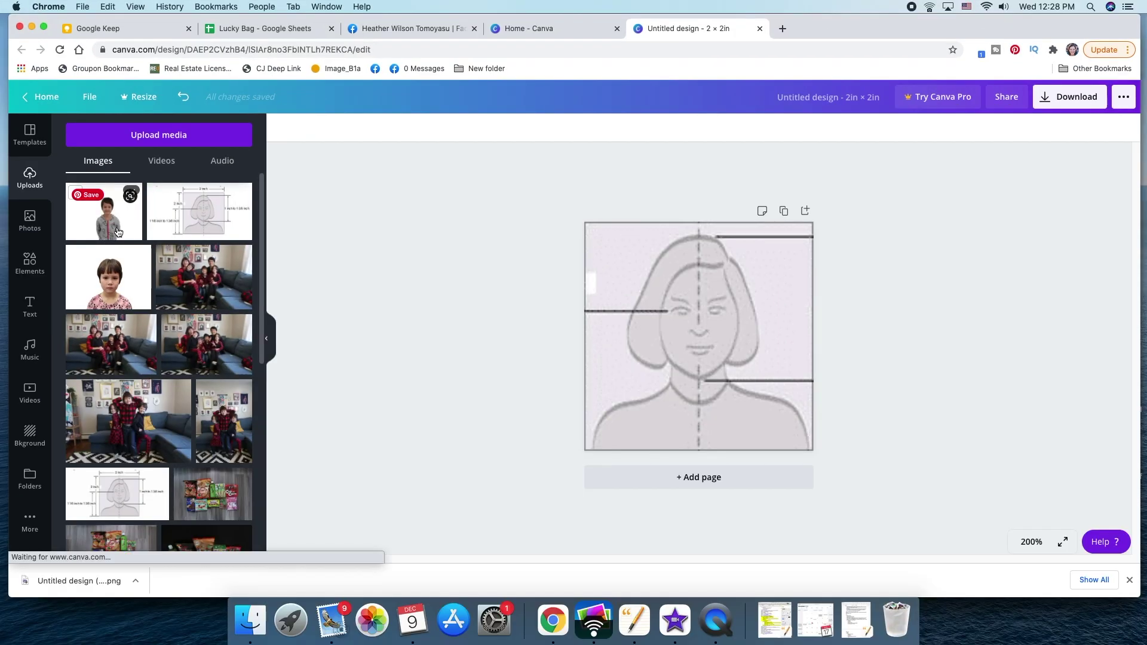
- Add the boy's photo to the passport template and set its transparency to 54
click(104, 211)
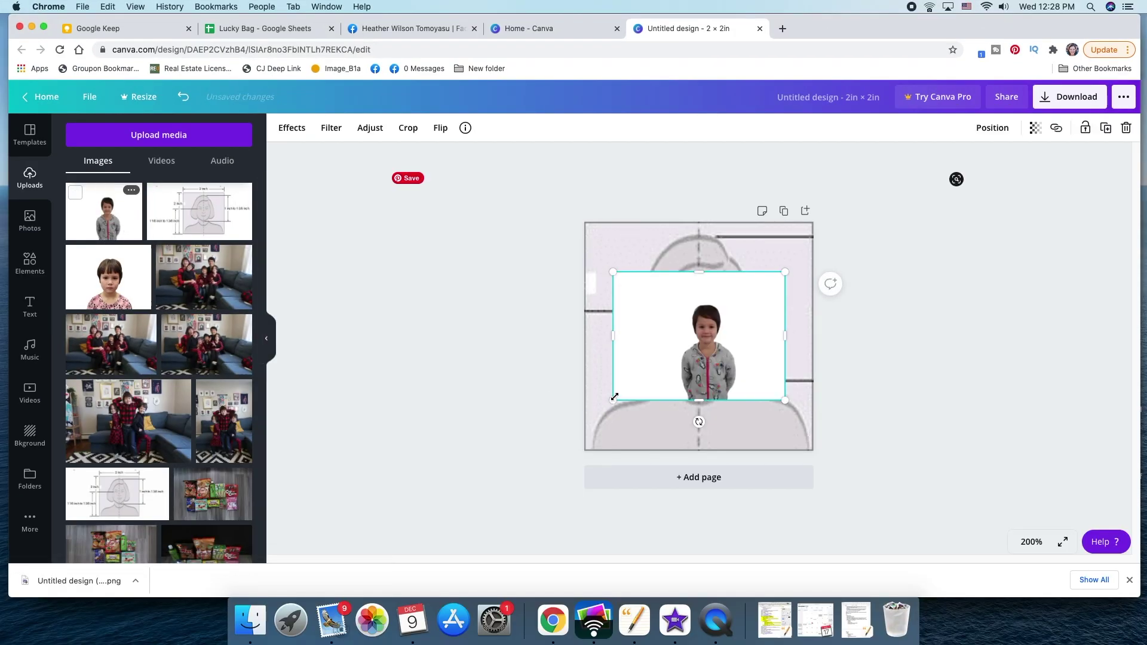
click(1028, 126)
drag(1000, 160, 965, 159)
- Enlarge and position the photo so his face fills the template outline
drag(720, 361, 702, 291)
drag(609, 330, 318, 635)
drag(633, 411, 778, 353)
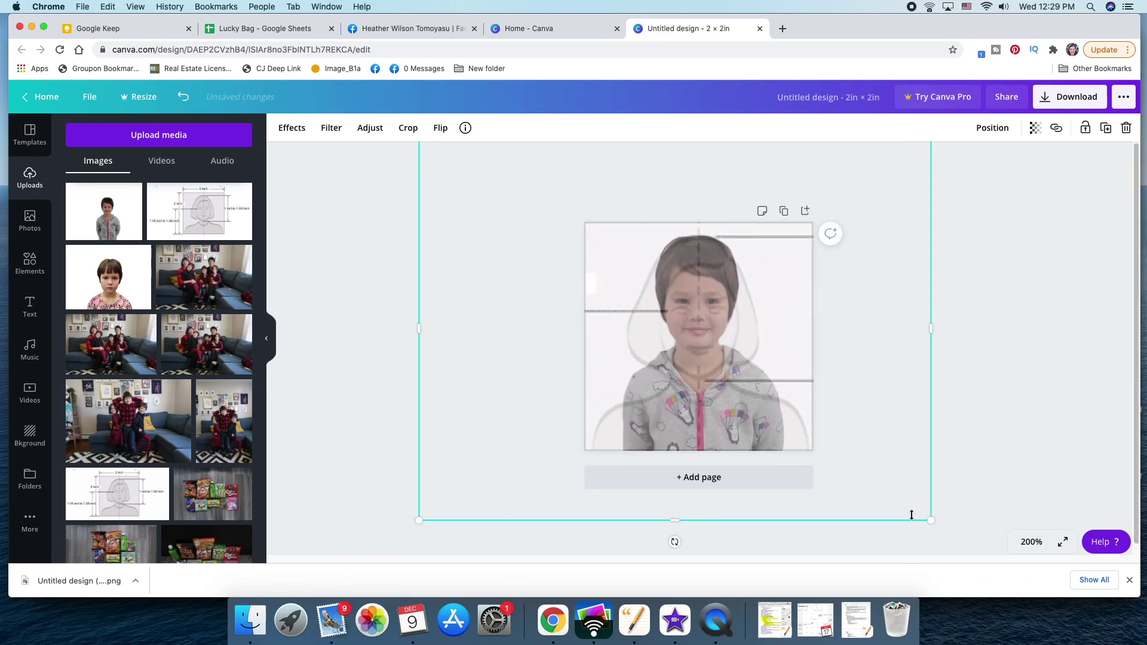
drag(929, 522, 1029, 541)
drag(775, 405, 717, 382)
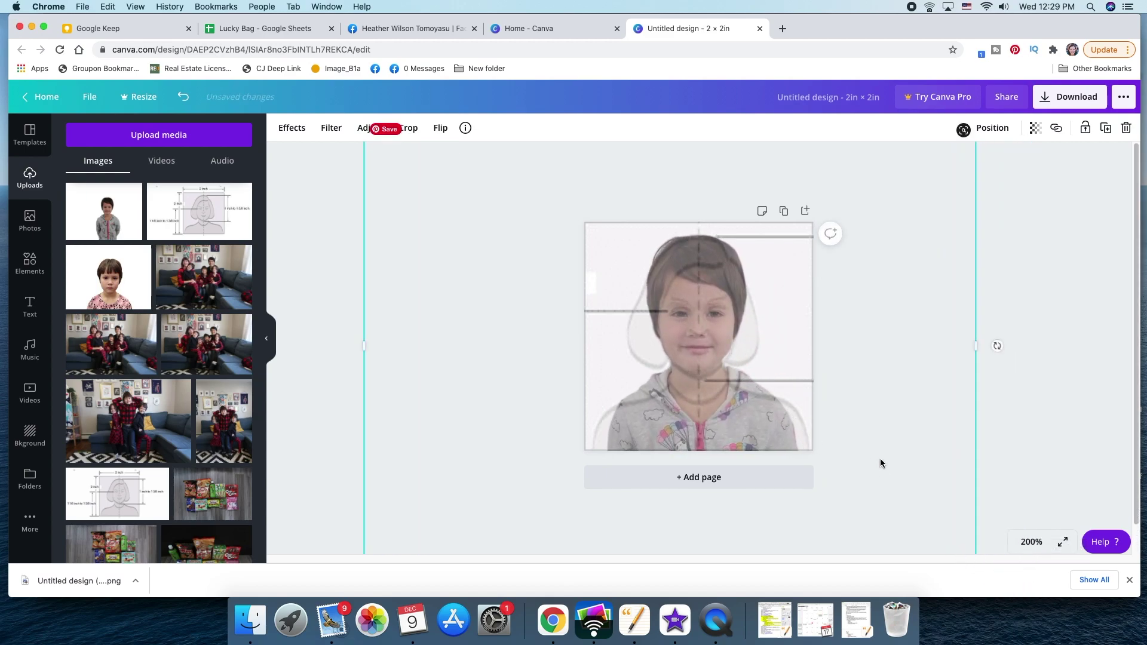
drag(725, 269, 733, 349)
drag(968, 235, 978, 223)
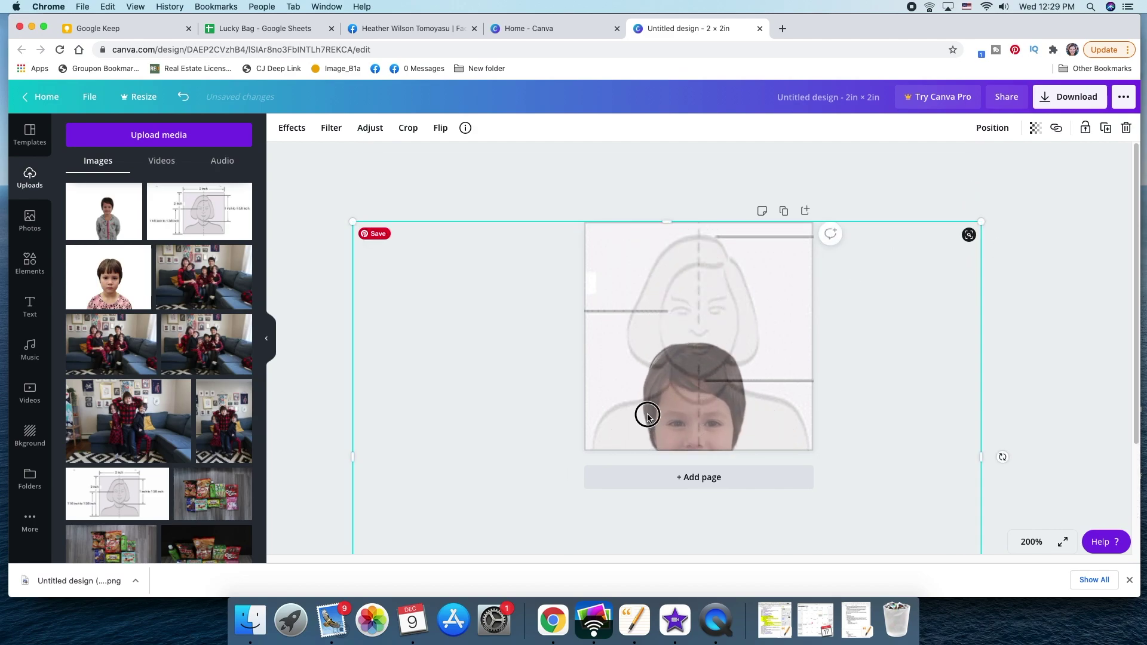
drag(647, 412, 654, 321)
- Restore the photo's transparency to 100 for full opacity
click(1079, 133)
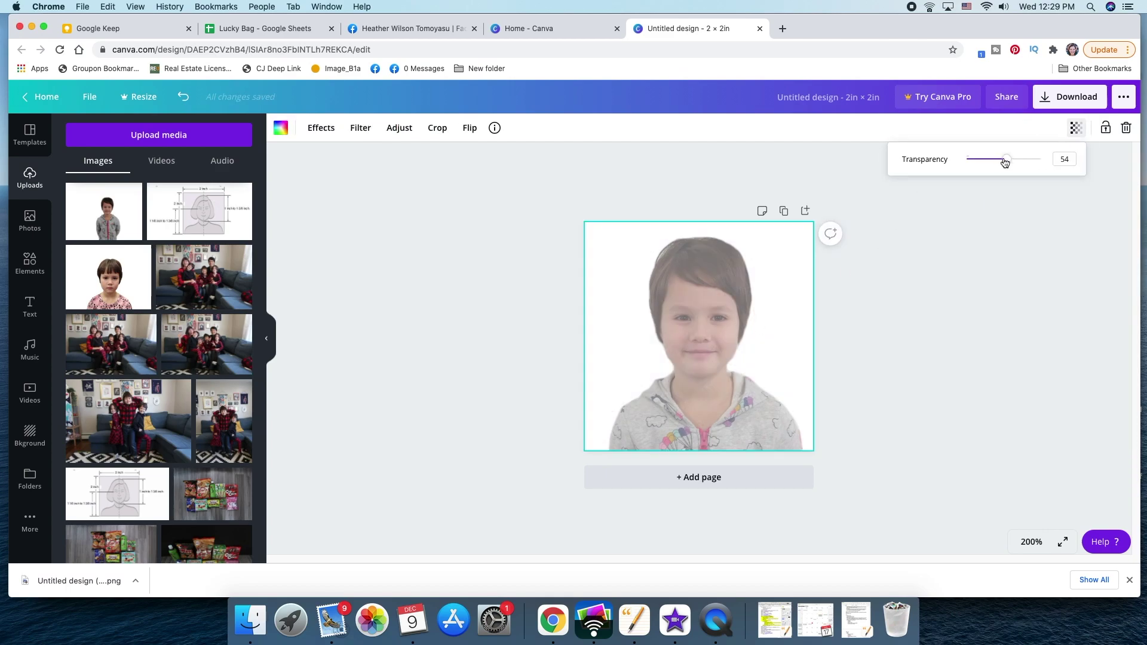
drag(1004, 163, 1122, 163)
click(981, 291)
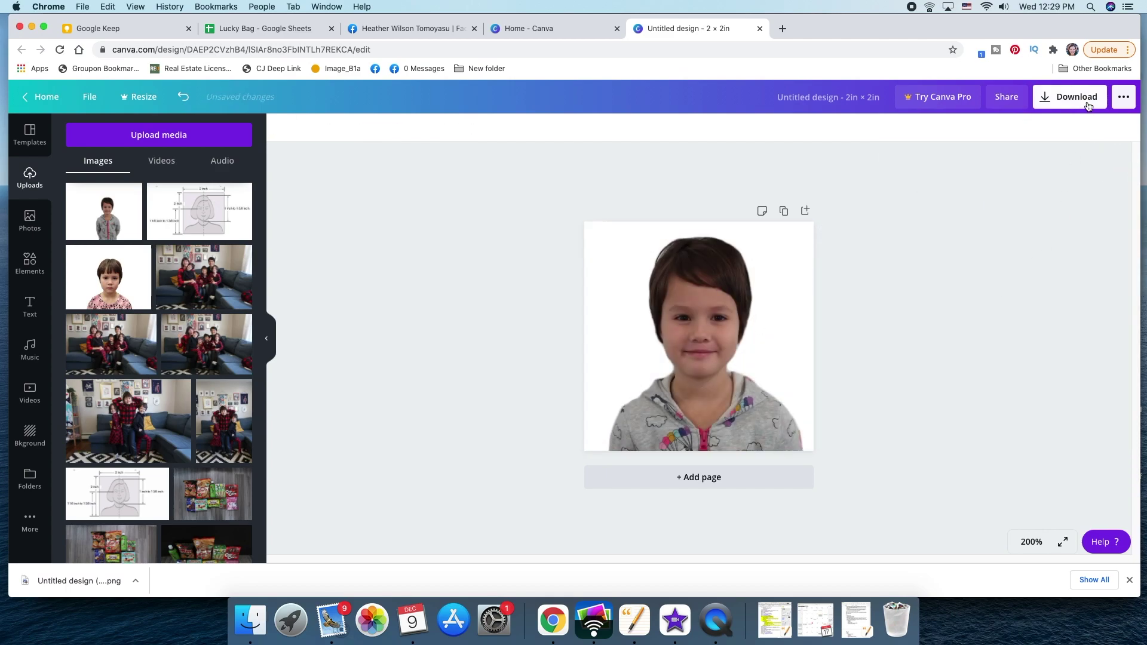
- Download the 2×2 in design as a PNG and return to the Canva home page
click(1069, 97)
click(1033, 298)
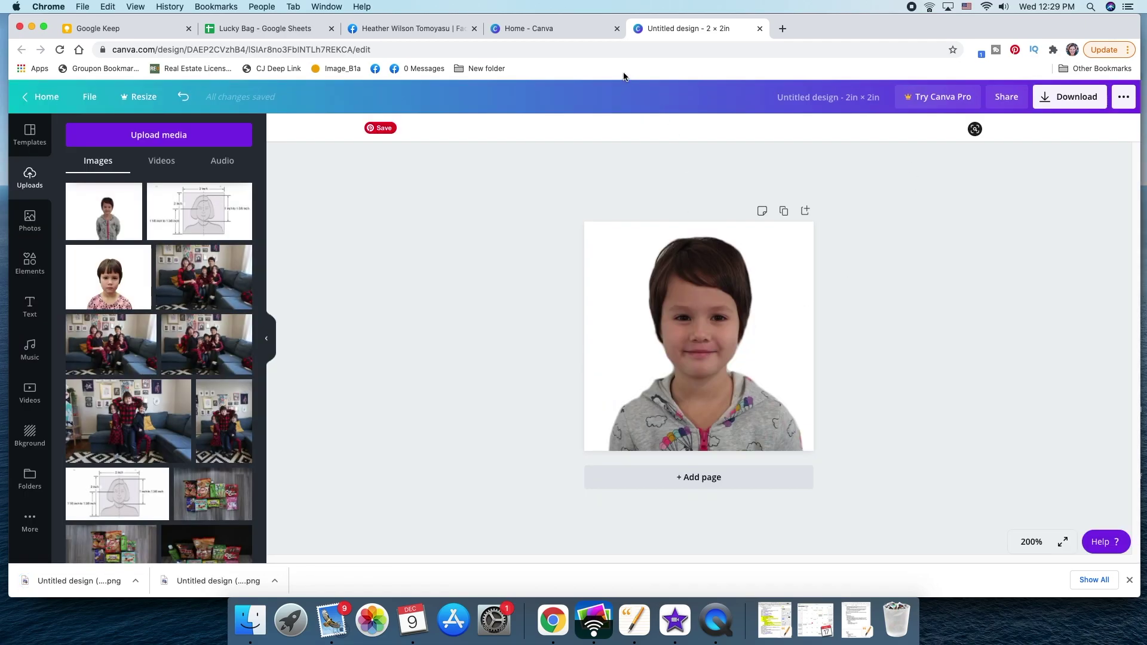
click(578, 28)
- Create a new custom-size 5 × 3 in design
click(1041, 103)
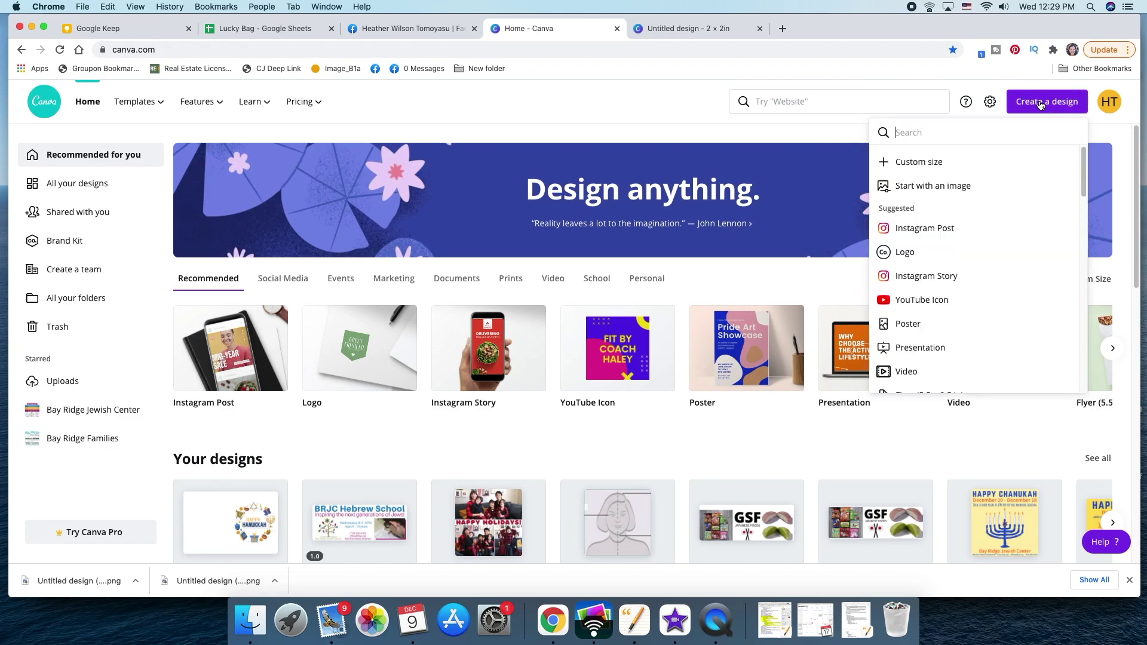
click(939, 166)
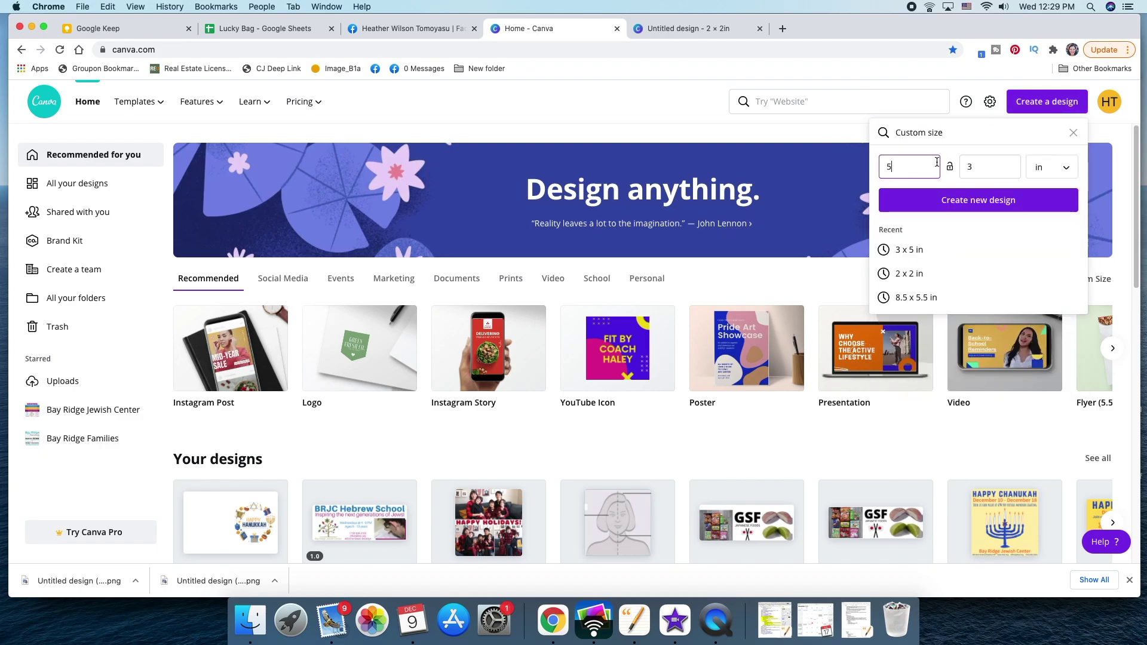
click(979, 202)
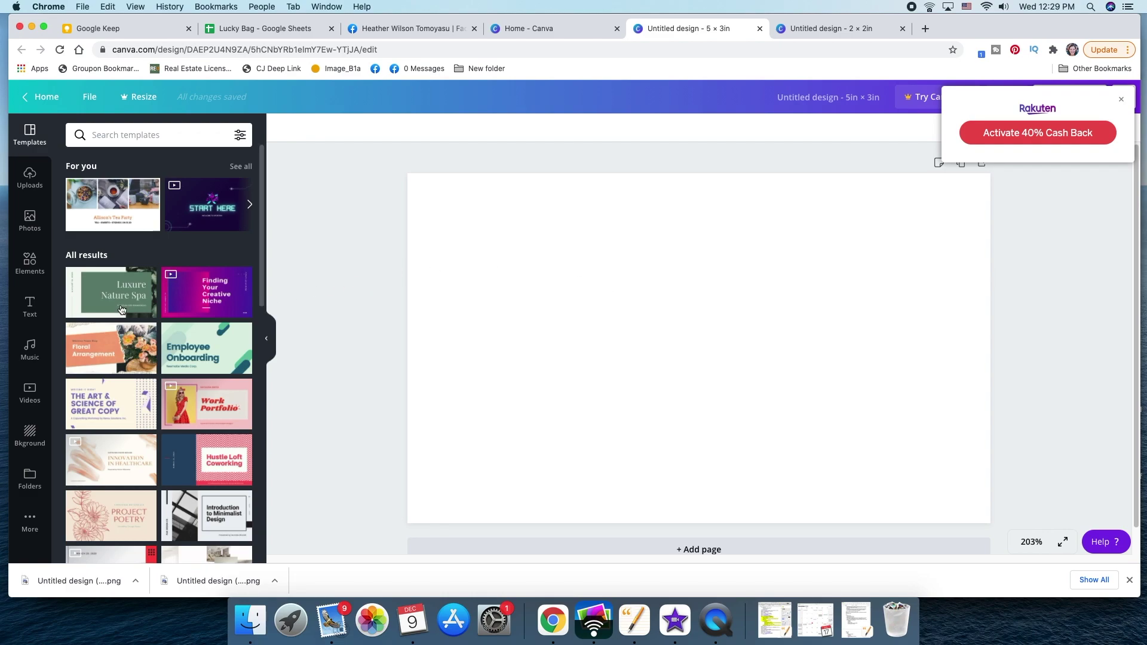
- Upload the downloaded passport PNG from the Downloads folder into Canva
click(250, 620)
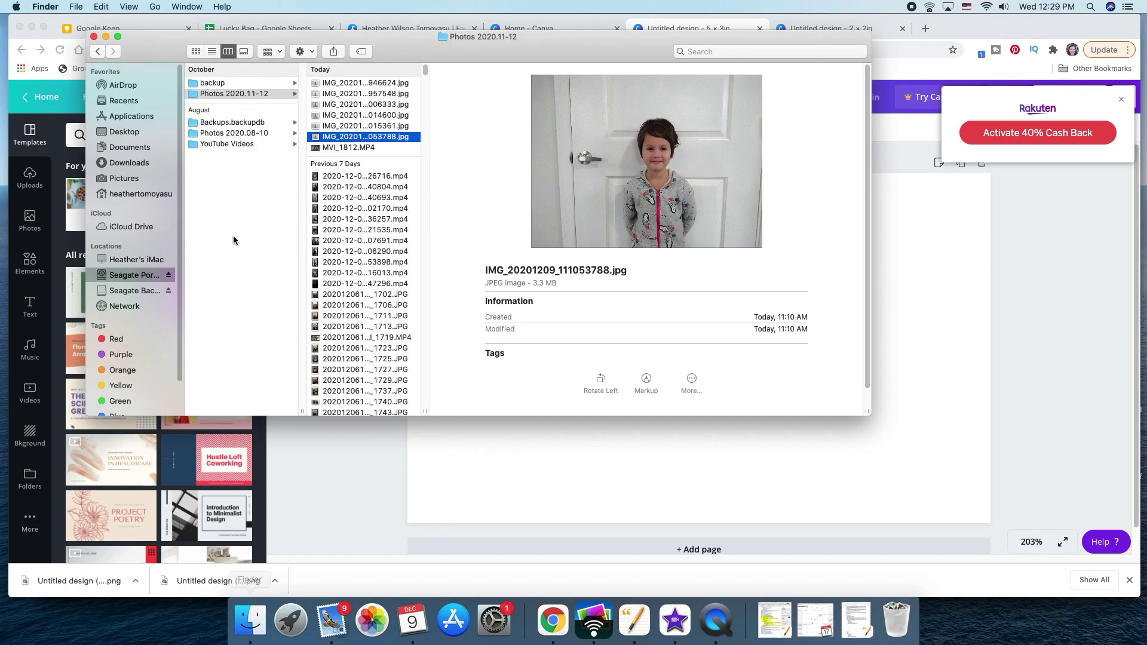
click(141, 162)
drag(237, 118, 170, 510)
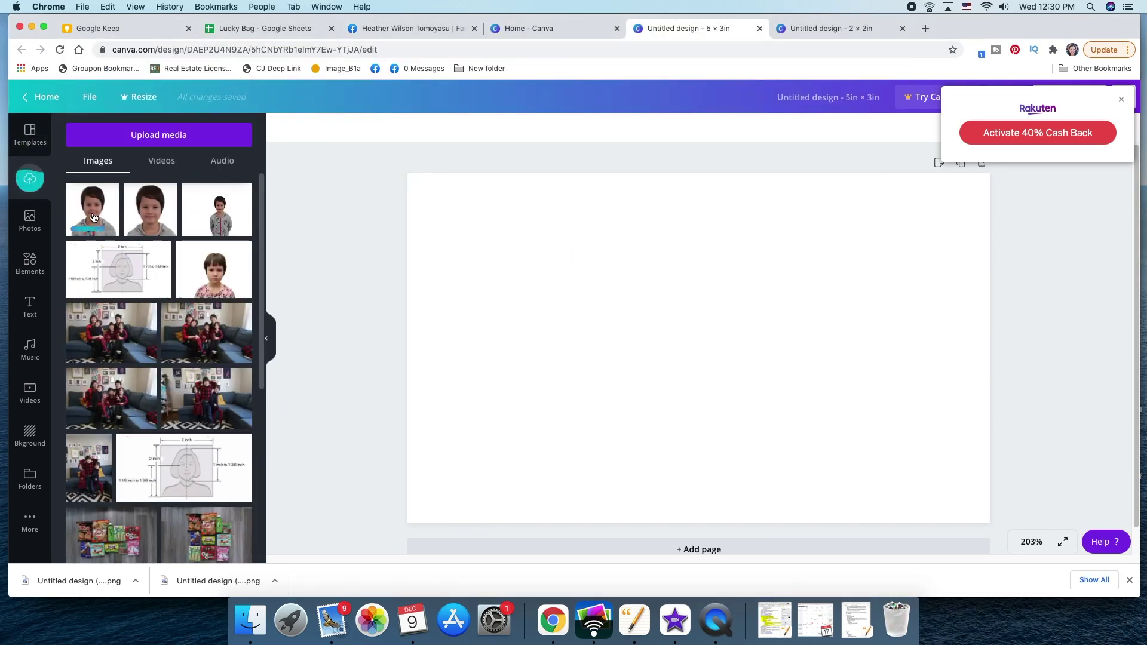
- Add the passport photo to the sheet, resize it, and move it bottom-left
click(93, 216)
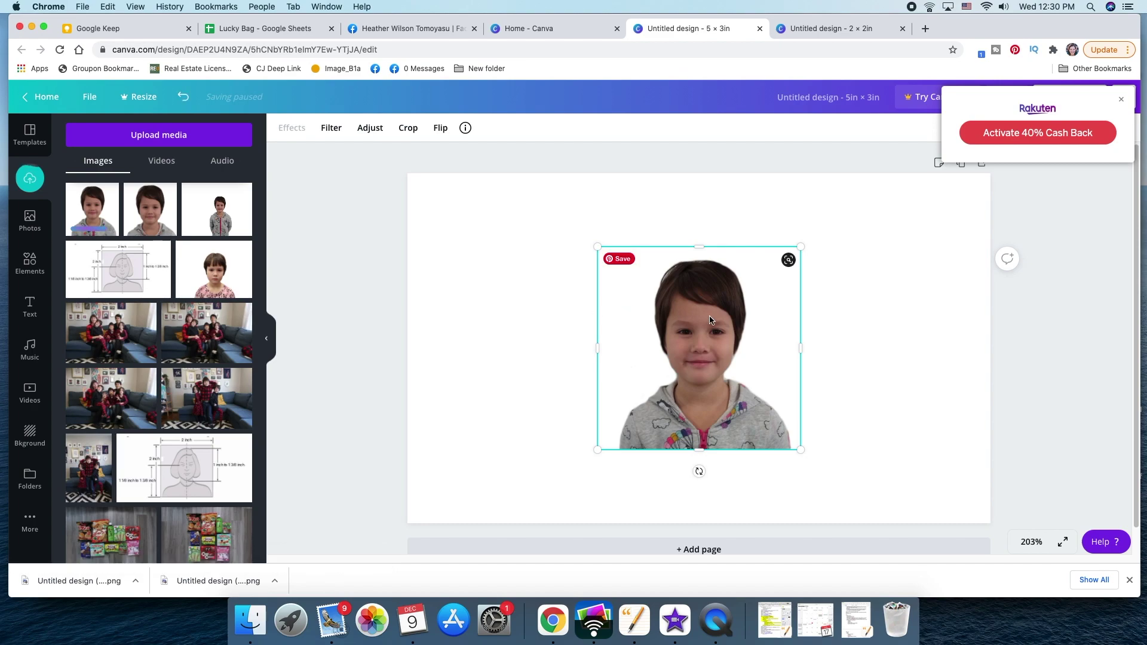
drag(800, 246, 833, 227)
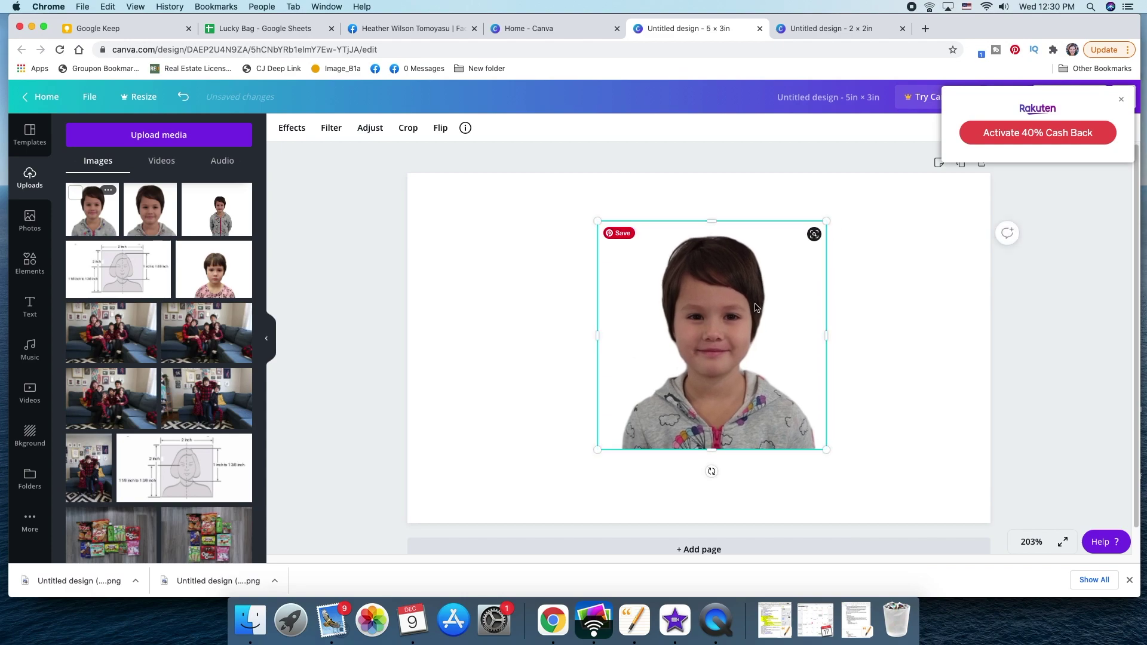
drag(734, 322, 537, 392)
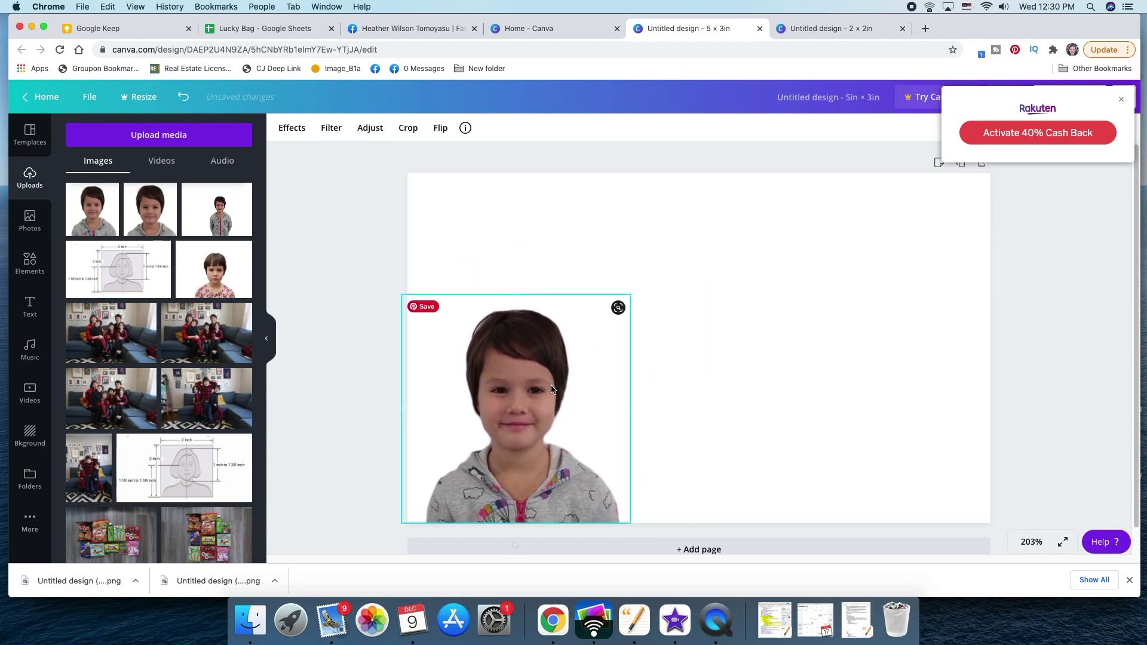
- Duplicate the photo with Cmd+D and place the copy at the sheet's bottom-right
key(super+d)
drag(844, 335, 877, 362)
click(855, 240)
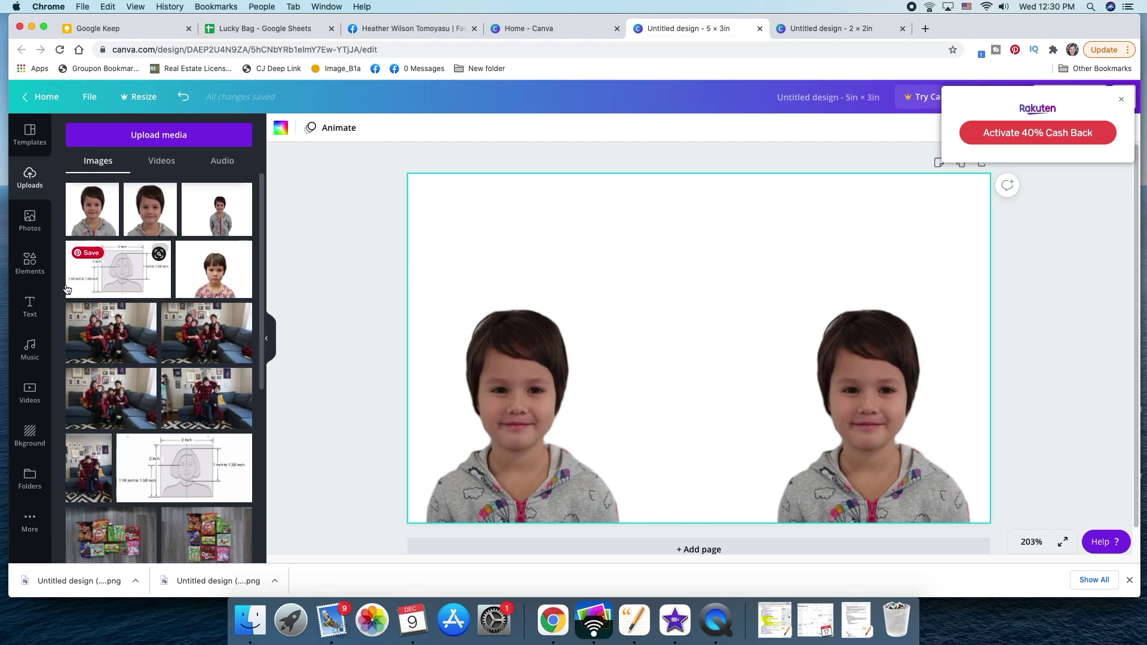
click(30, 261)
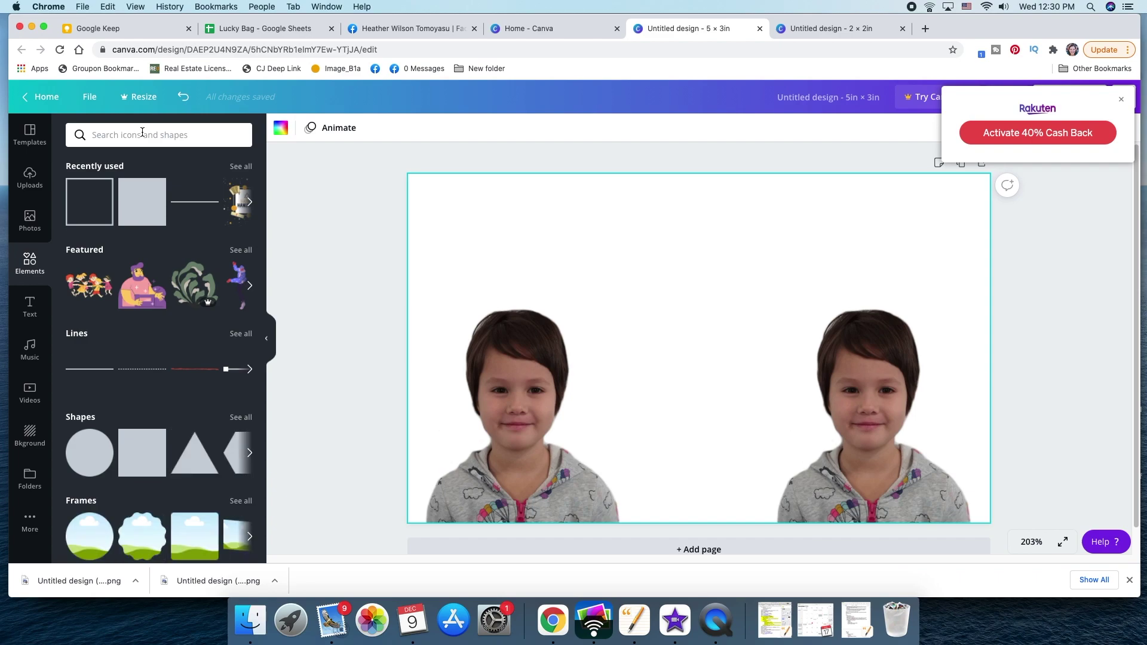
- Place a black square outline over the left photo and enlarge it to 2.3 × 2.3 in
click(89, 203)
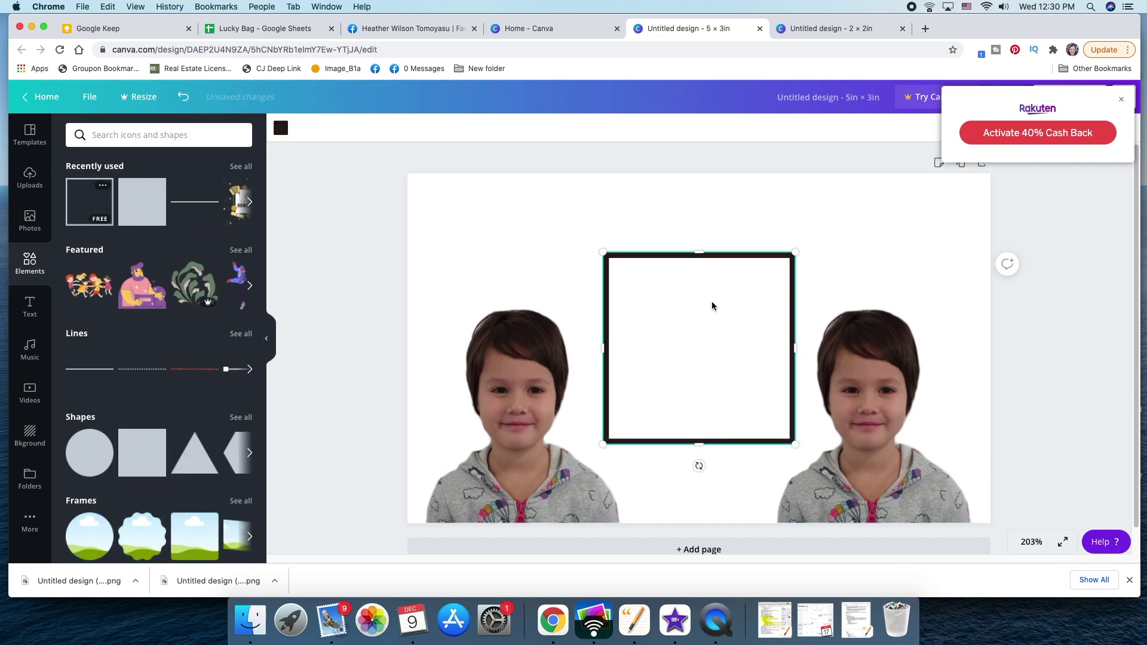
drag(712, 305, 509, 384)
drag(593, 338, 624, 256)
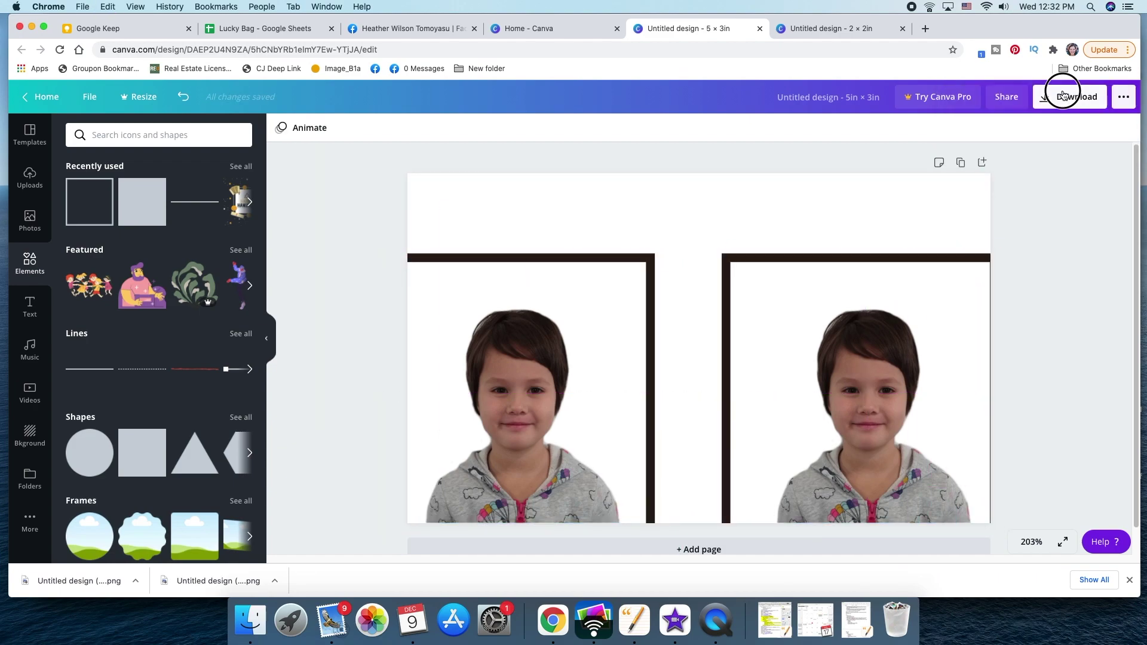
- Download the 5 × 3 in print sheet as a PNG
click(1069, 97)
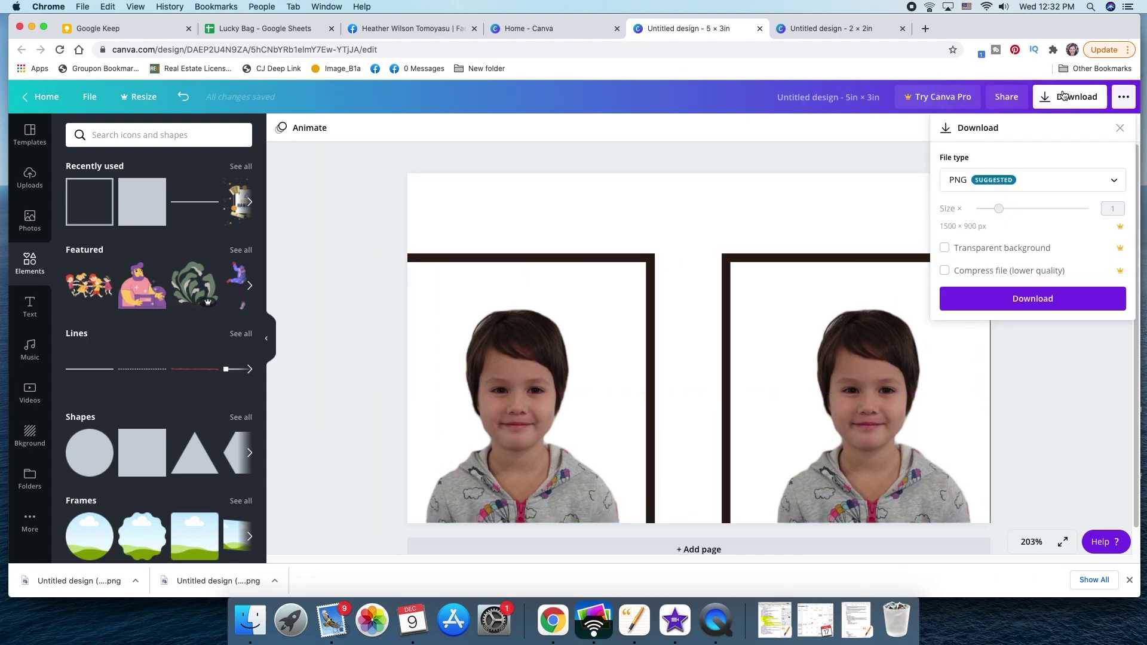
click(1031, 306)
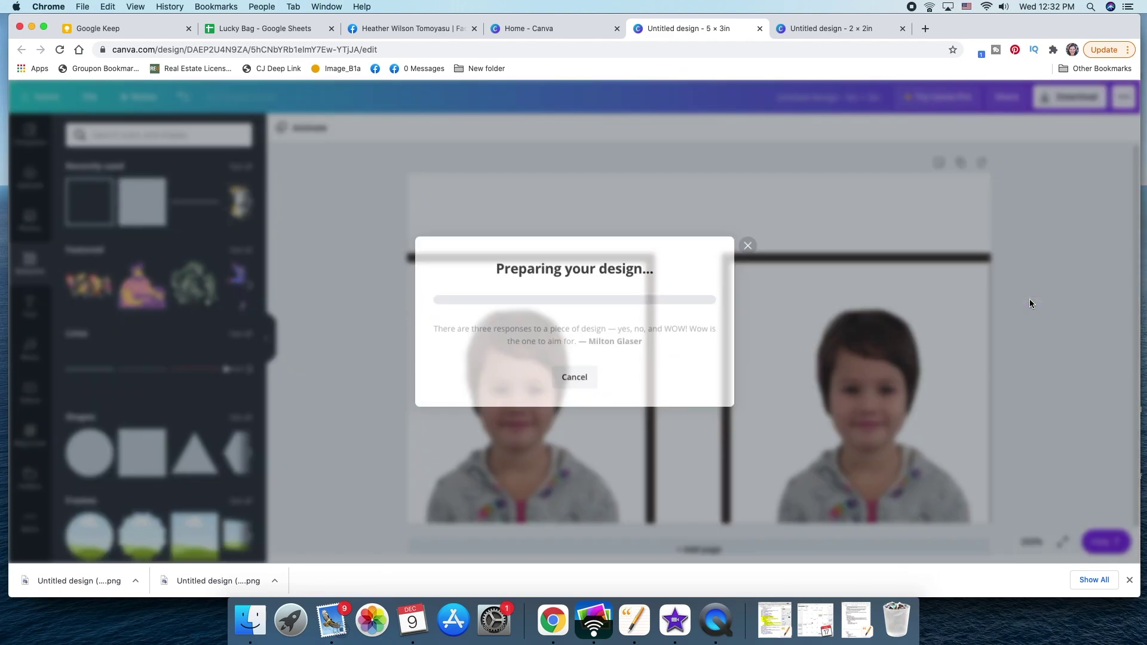